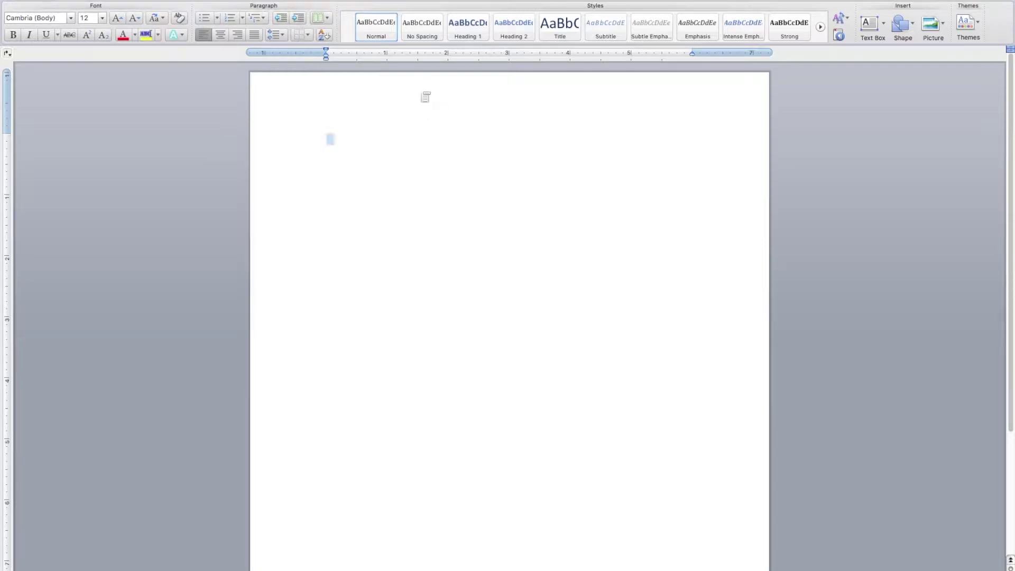
# - Add a right-aligned page header with NAME, DATE and PERIOD on three separate lines
pyautogui.doubleClick(423, 96)
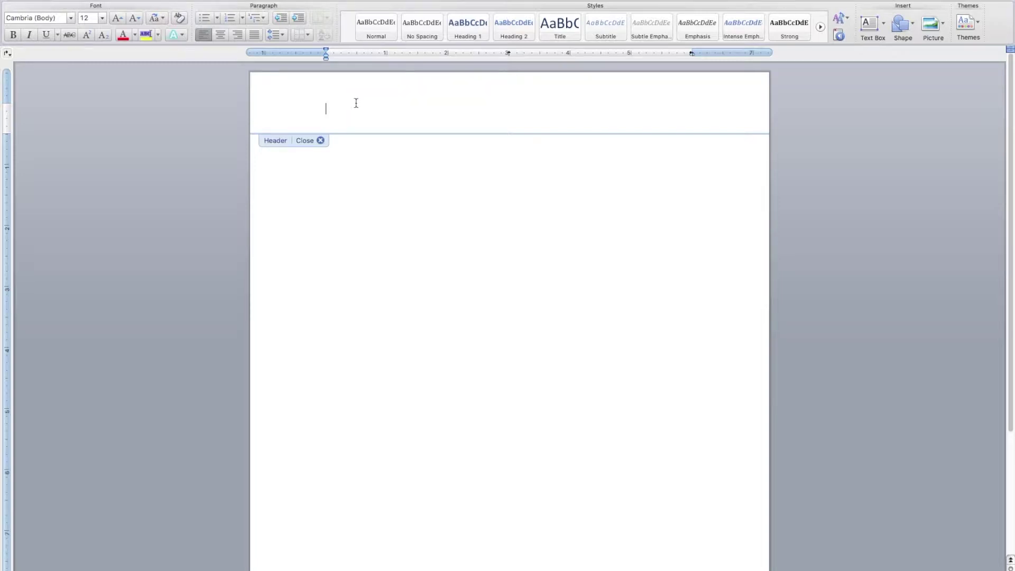
pyautogui.click(237, 34)
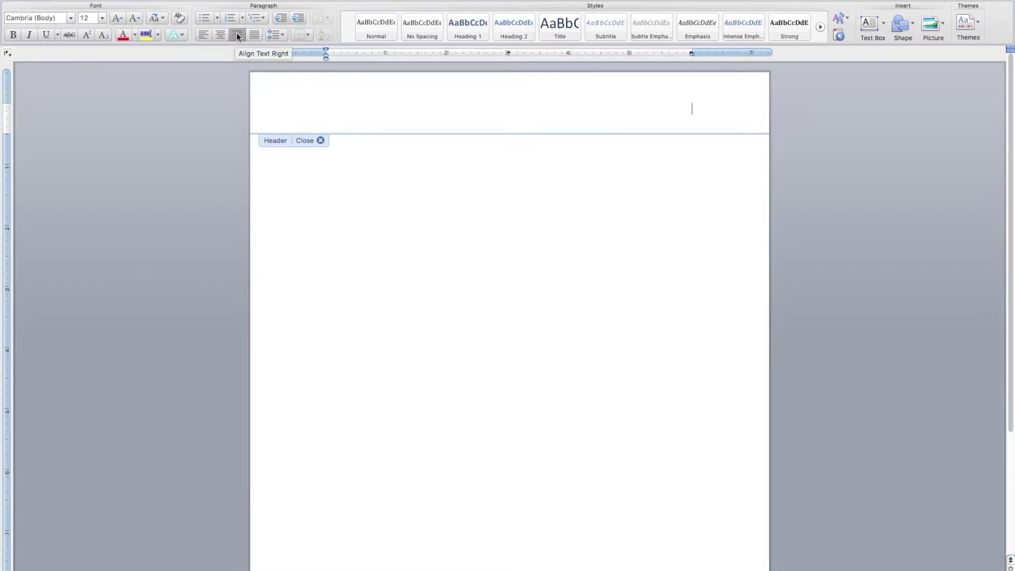
pyautogui.write('NAME')
pyautogui.press('Return')
pyautogui.write('DATE')
pyautogui.press('Return')
pyautogui.write('PERIOD')
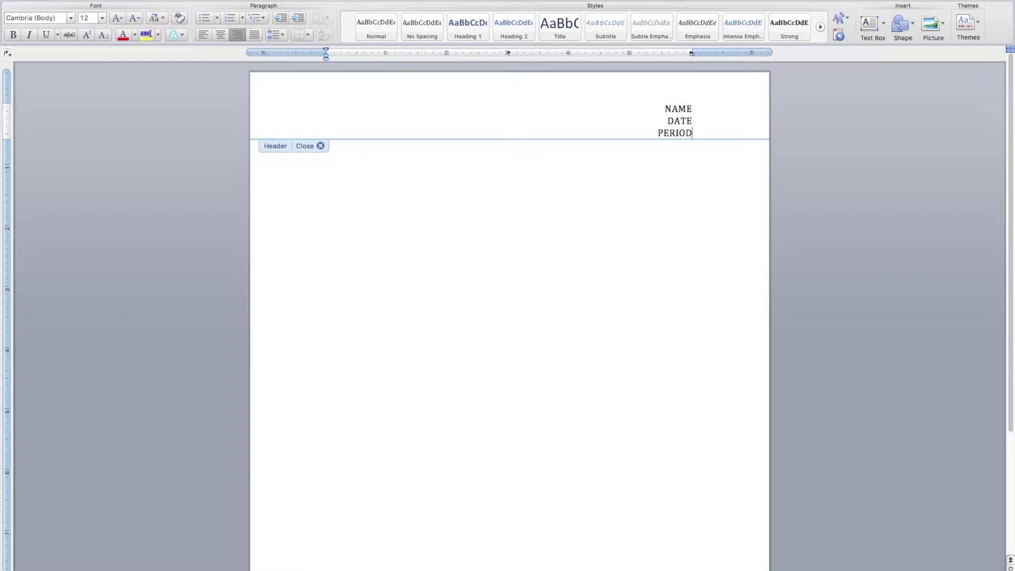
pyautogui.click(321, 147)
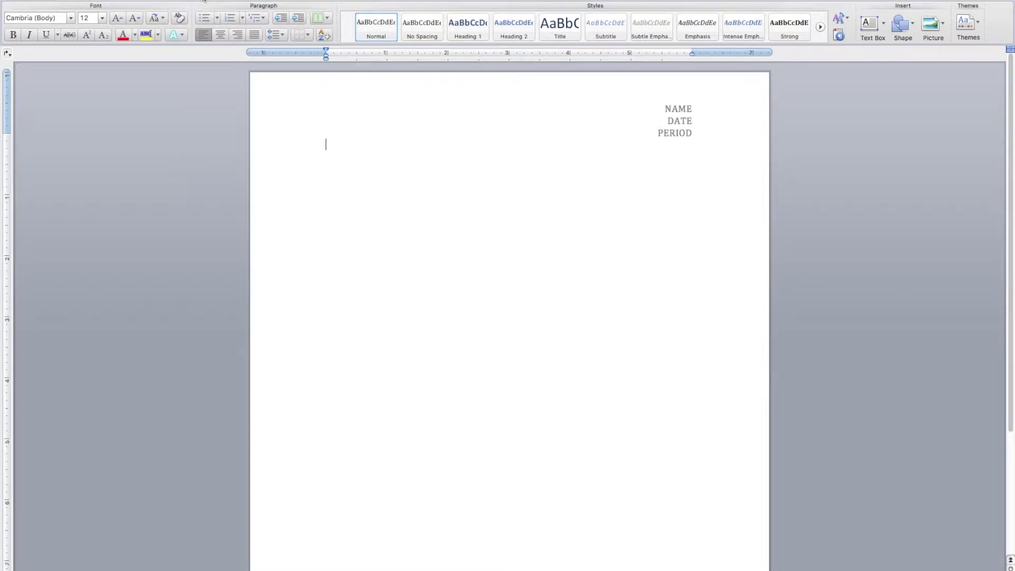
# - Insert a table with seven columns and six rows at the start of the page body
pyautogui.click(205, 0)
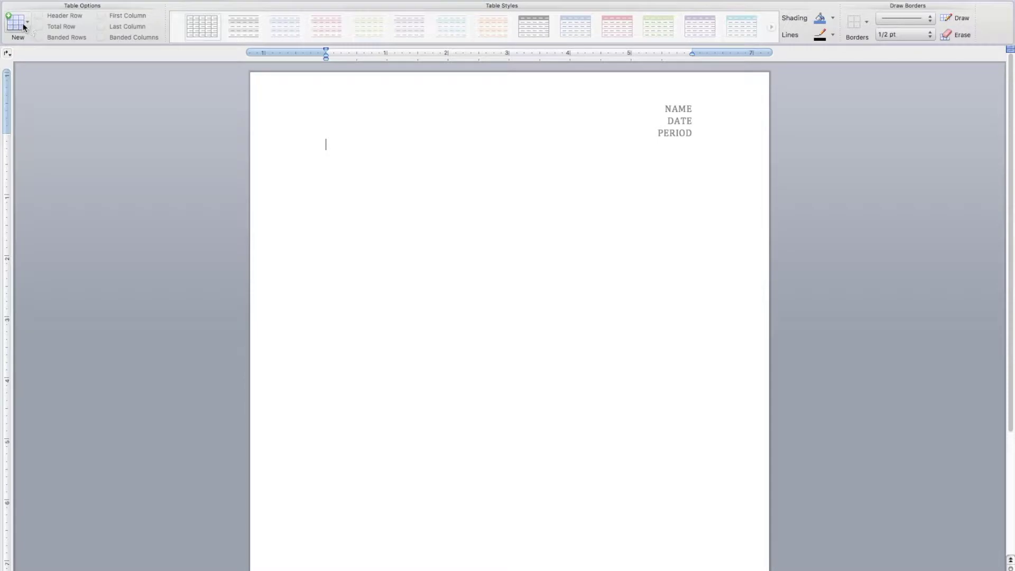
pyautogui.click(27, 23)
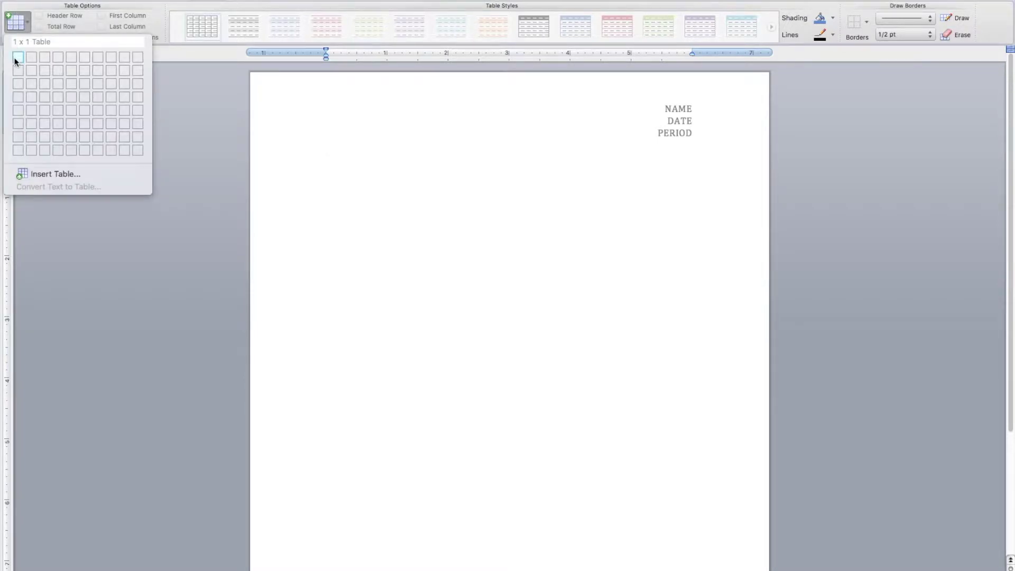
pyautogui.click(100, 125)
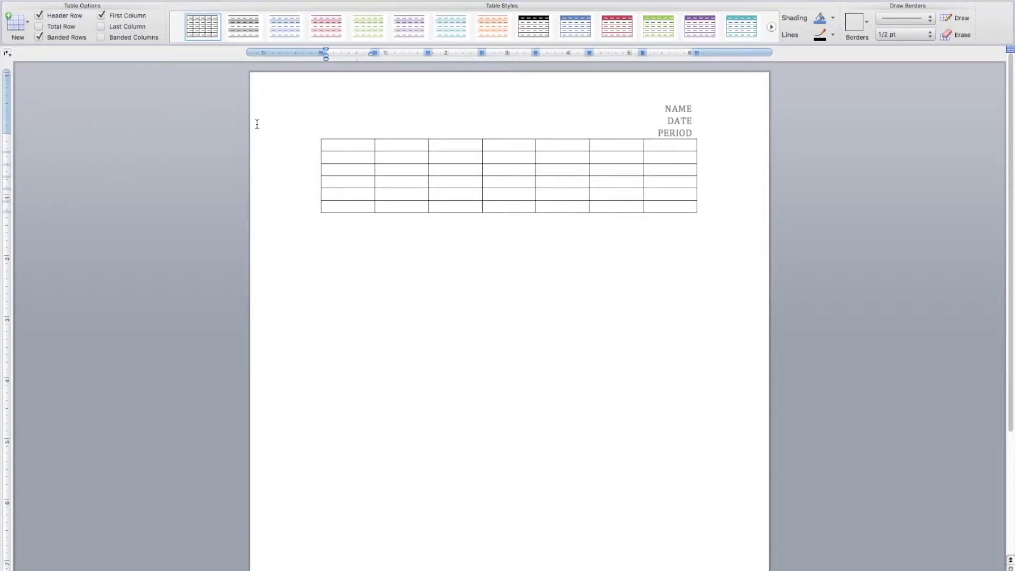
# - Merge all seven cells of the table's first row into one title cell
pyautogui.moveTo(329, 145); pyautogui.dragTo(659, 147)
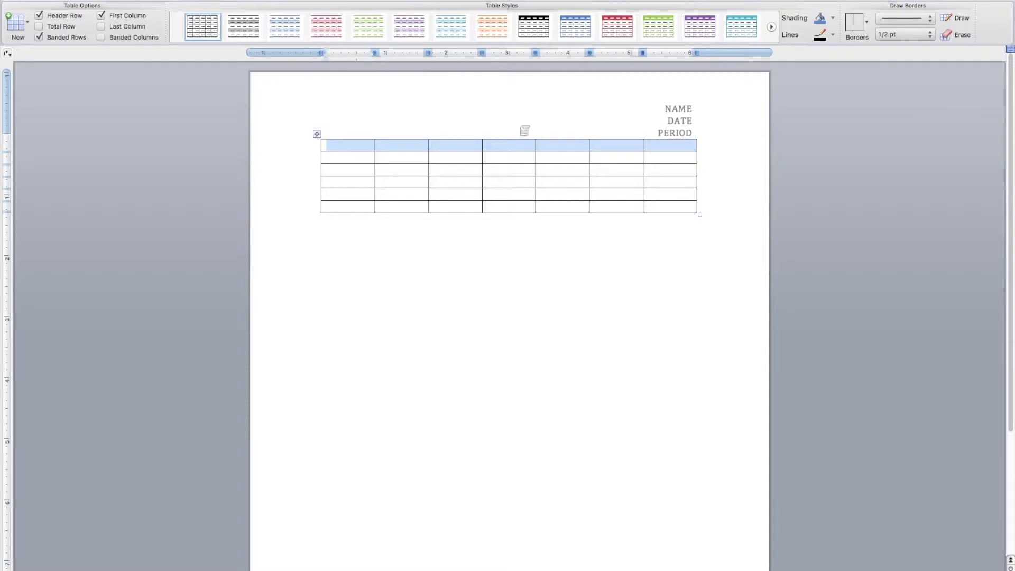
pyautogui.rightClick(506, 147)
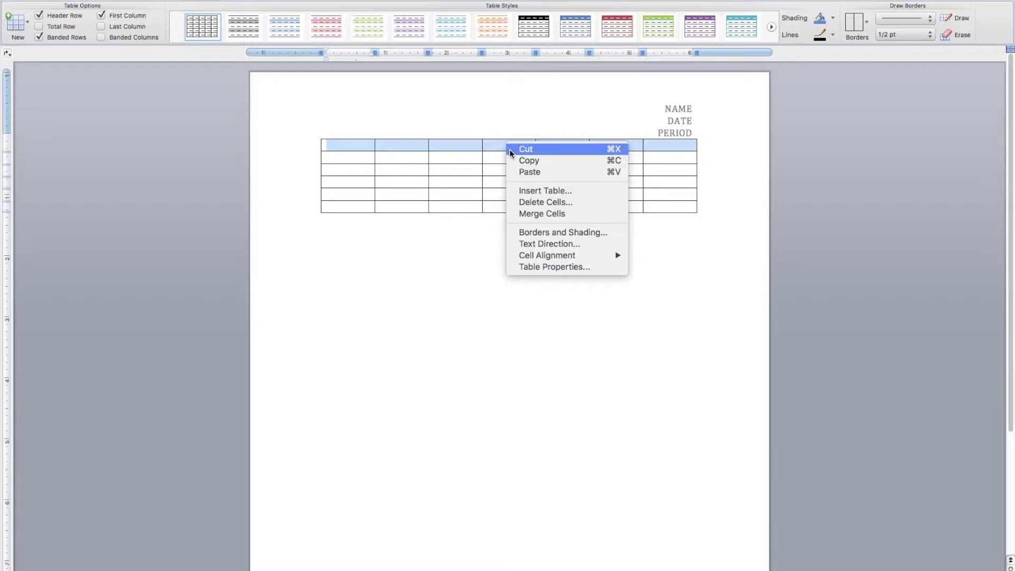
pyautogui.click(535, 214)
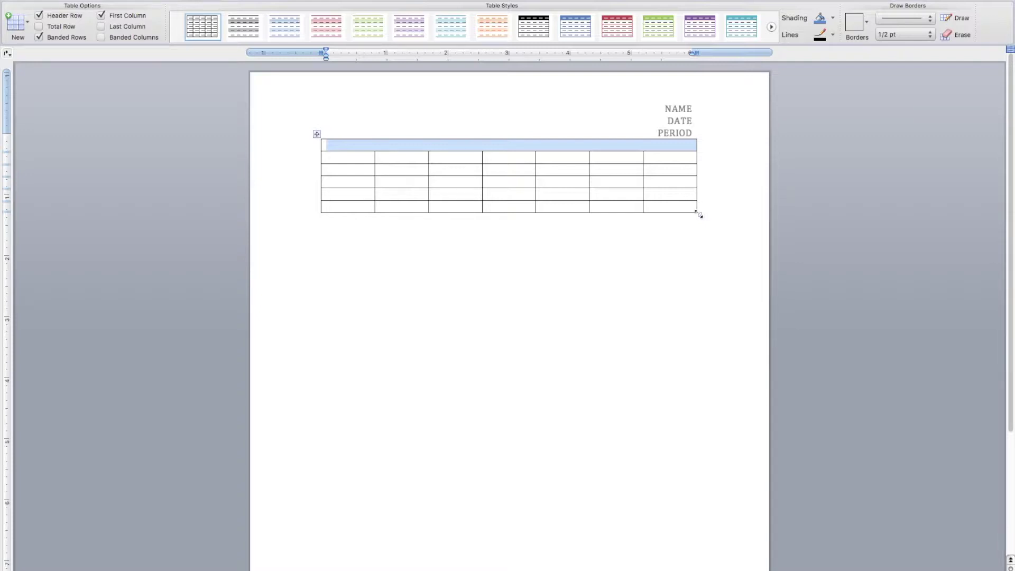
# - Enlarge the whole table downward so its rows fill most of the page
pyautogui.moveTo(700, 215); pyautogui.dragTo(702, 567)
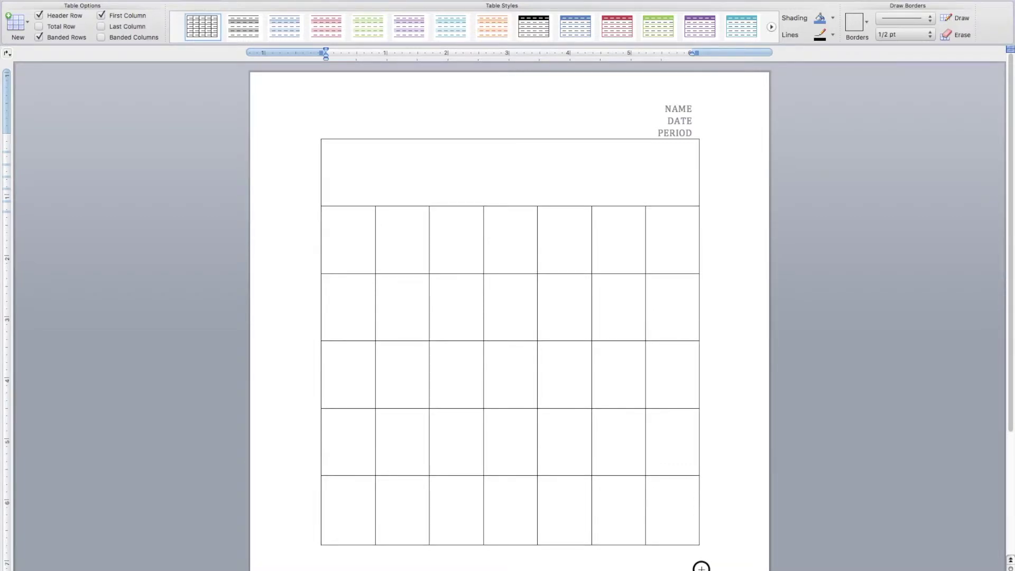
pyautogui.moveTo(701, 567); pyautogui.dragTo(702, 567)
pyautogui.moveTo(1012, 67); pyautogui.dragTo(1010, 242)
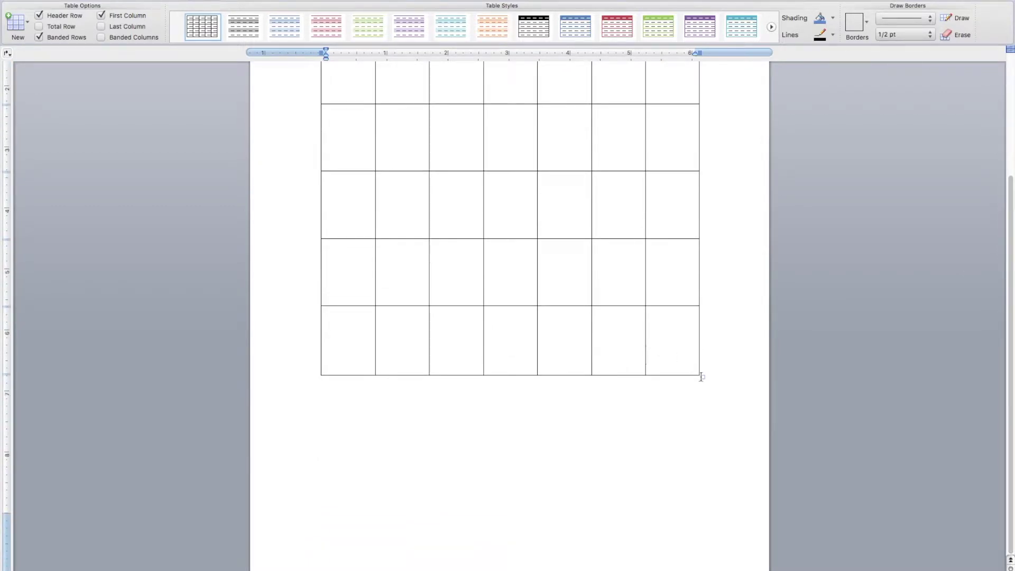
pyautogui.moveTo(703, 377); pyautogui.dragTo(699, 483)
# - Fill the second row with the weekday names in capitals, one per cell, from SUNDAY to SATURDAY
pyautogui.moveTo(1014, 247); pyautogui.dragTo(1002, 129)
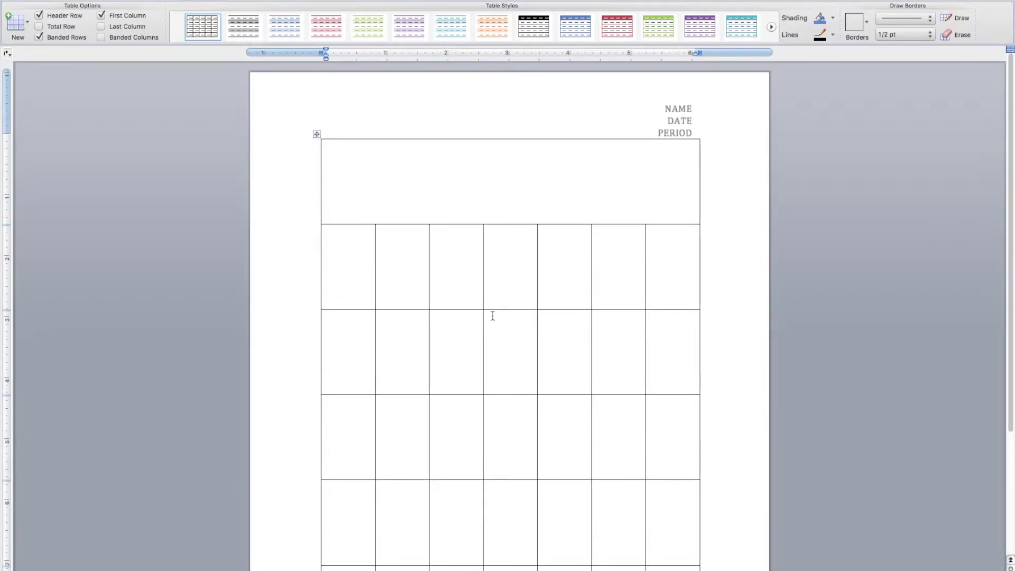
pyautogui.click(342, 235)
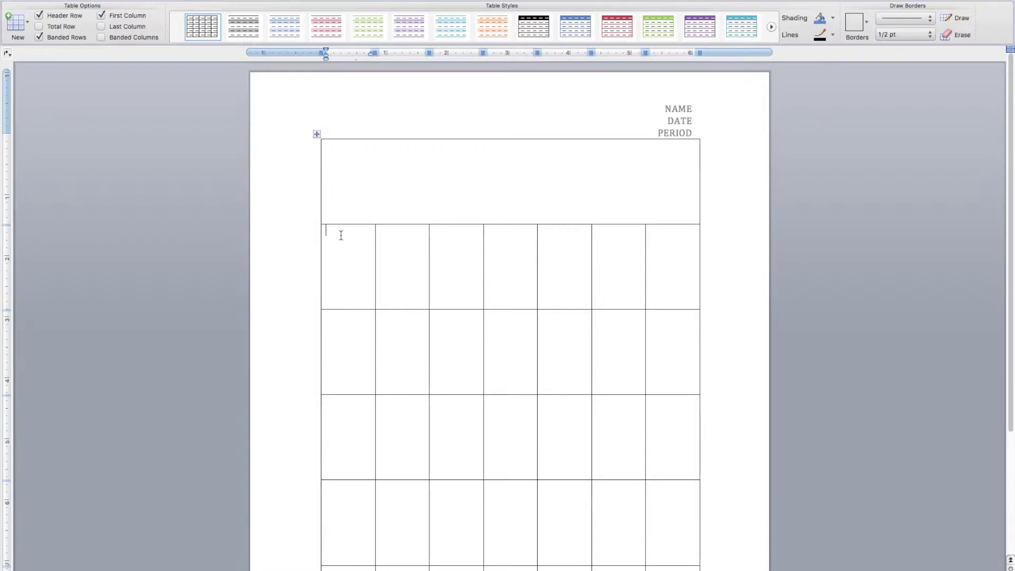
pyautogui.write('SUNDAY')
pyautogui.press('Tab')
pyautogui.write('MONDAY')
pyautogui.press('Tab')
pyautogui.write('TUESDAY')
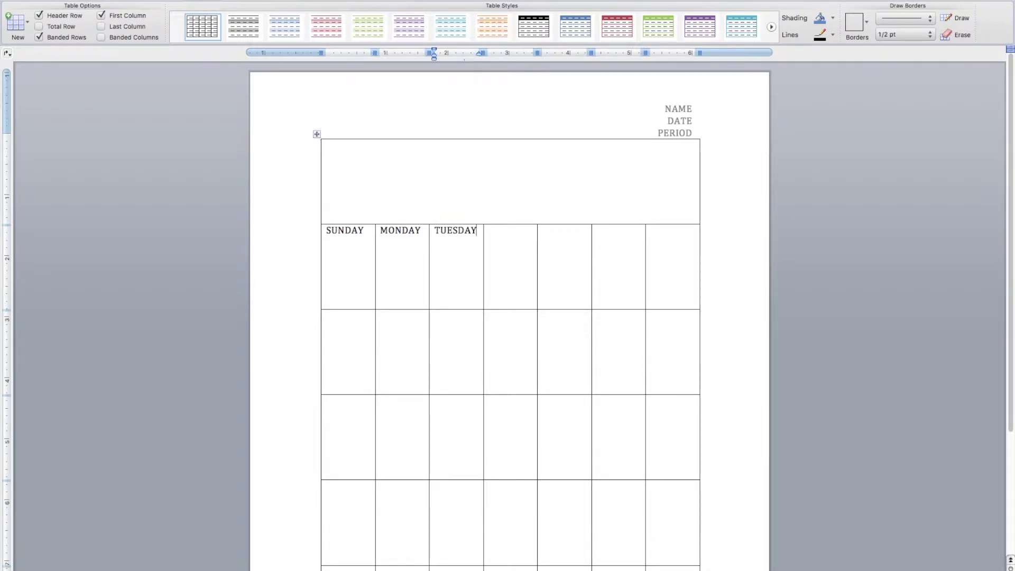
pyautogui.press('Tab')
pyautogui.write('WEDNESDAY')
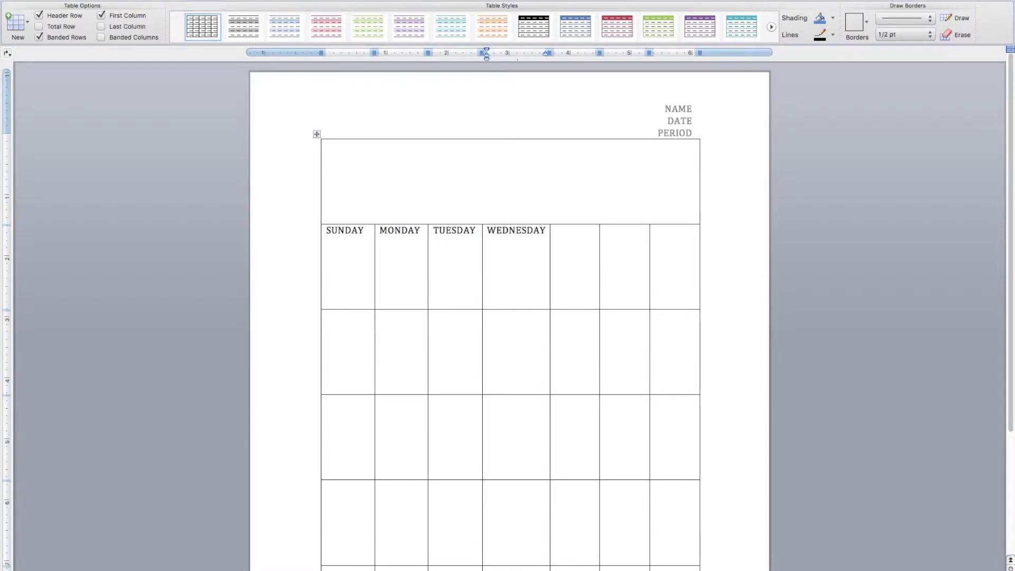
pyautogui.press('Tab')
pyautogui.write('THURS')
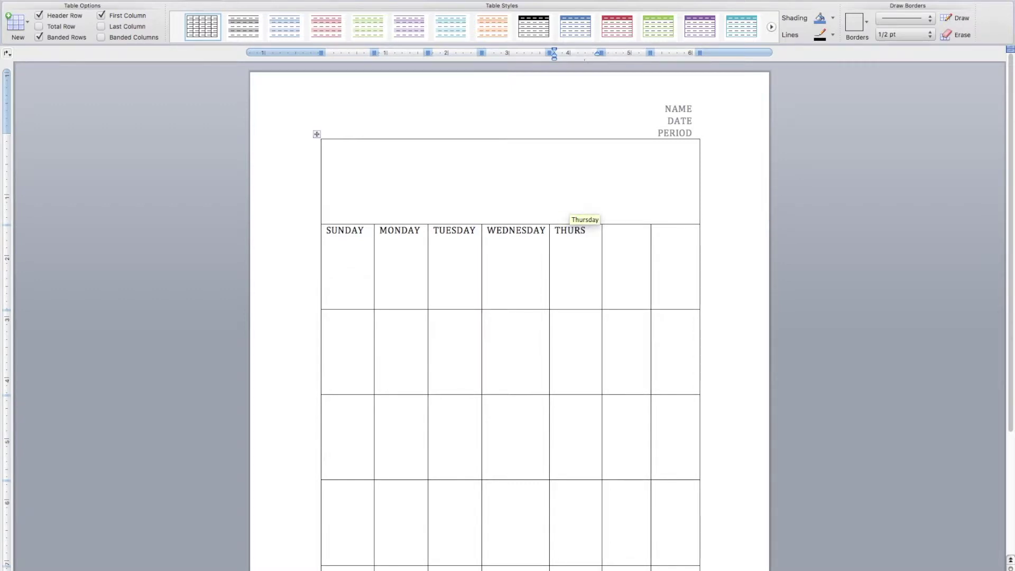
pyautogui.press('Return')
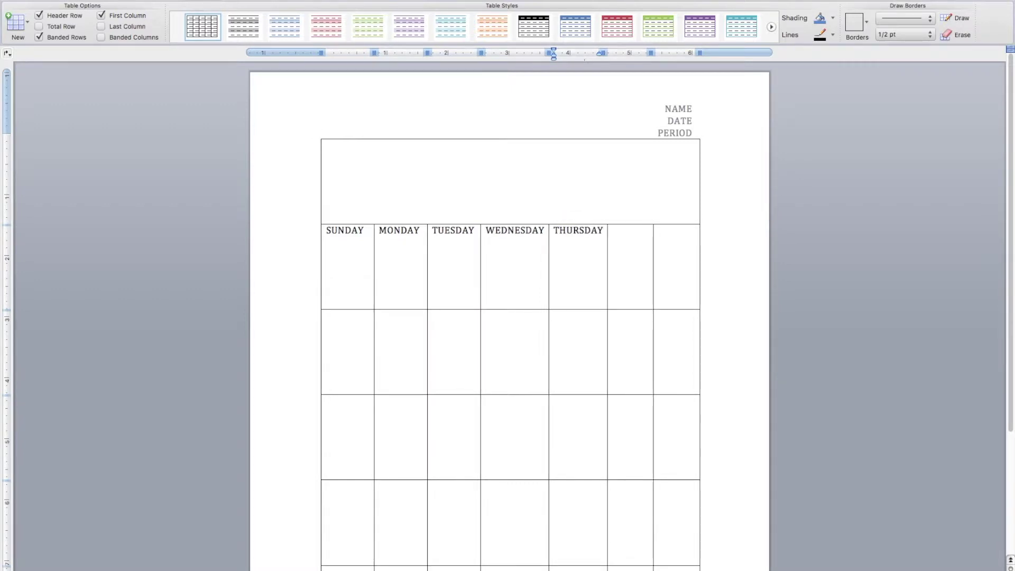
pyautogui.press('Tab')
pyautogui.write('FRIDAY')
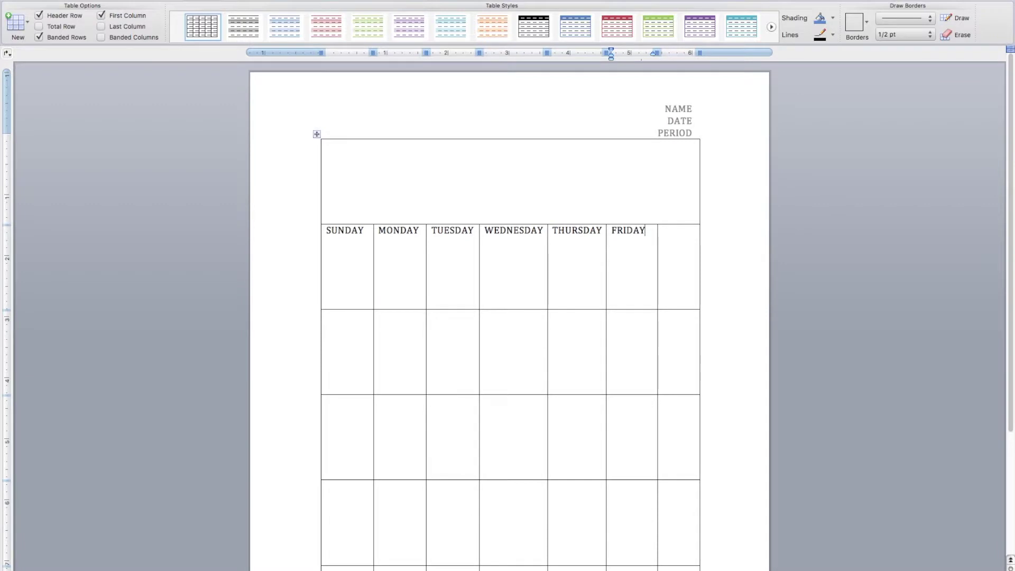
pyautogui.press('Tab')
pyautogui.write('SATU')
pyautogui.press('Return')
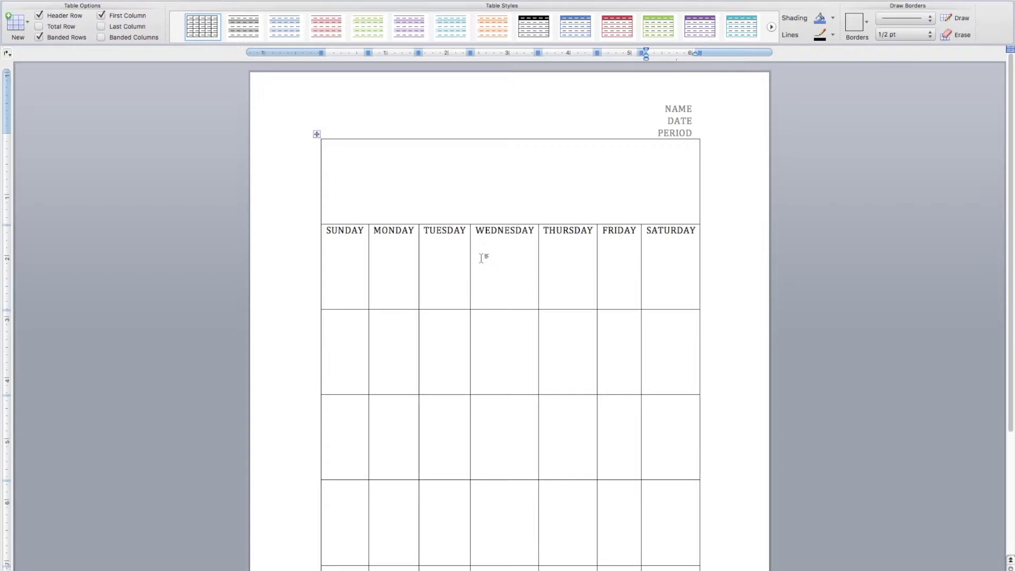
# - Format all weekday names in the second row as 9 pt bold
pyautogui.moveTo(325, 234); pyautogui.dragTo(679, 233)
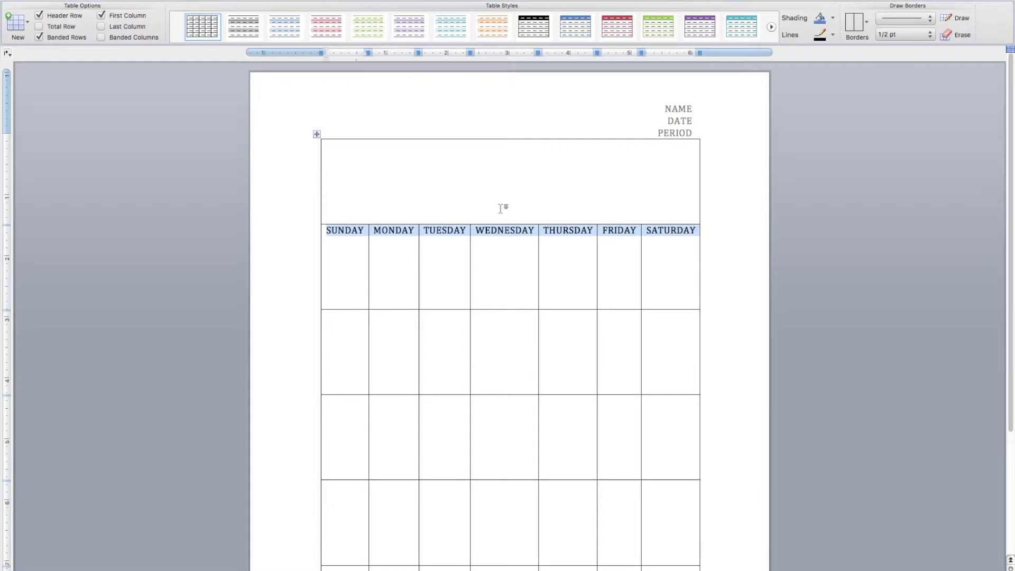
pyautogui.click(41, 1)
pyautogui.click(102, 18)
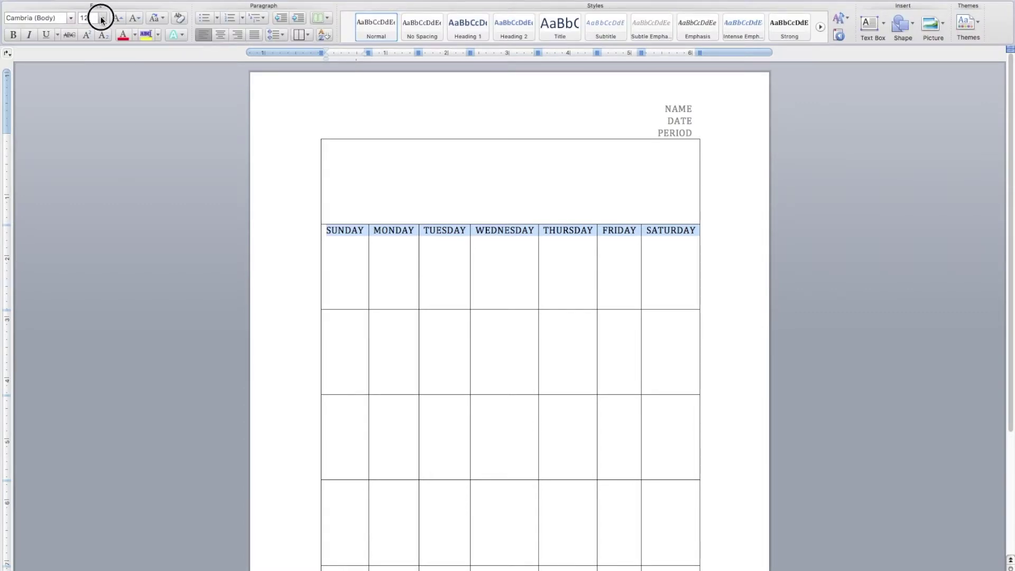
pyautogui.click(101, 52)
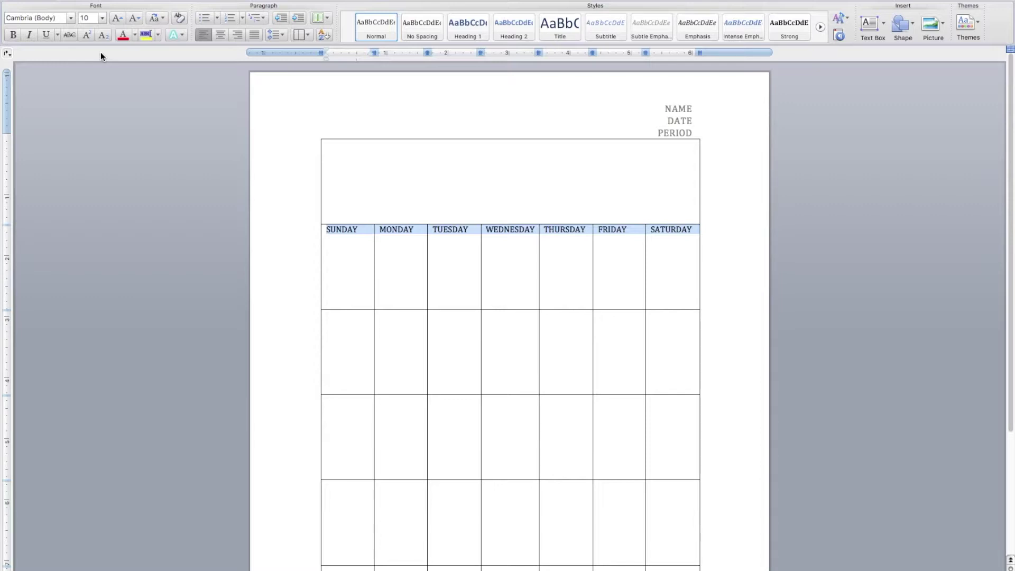
pyautogui.click(101, 19)
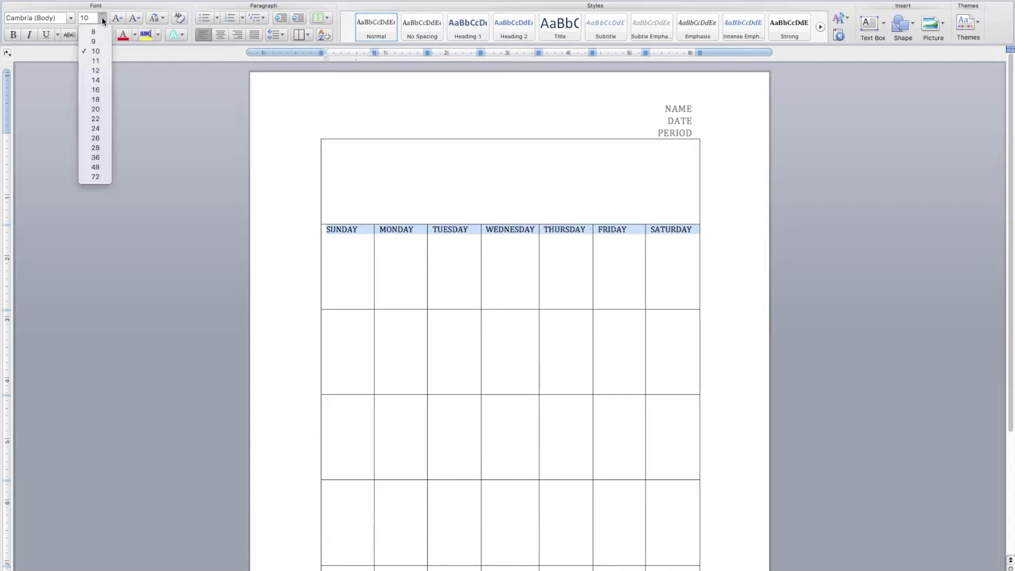
pyautogui.click(101, 42)
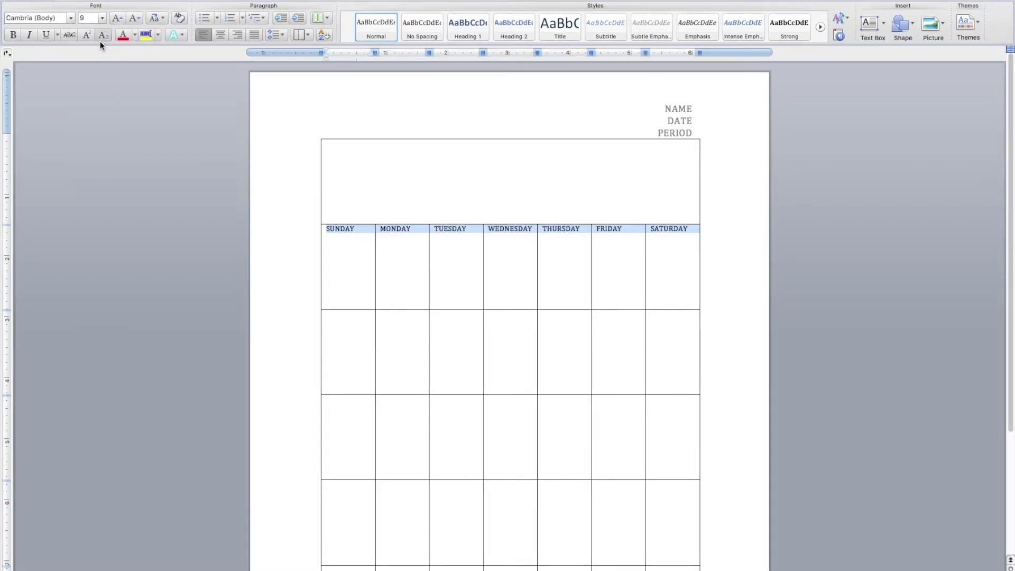
pyautogui.click(13, 36)
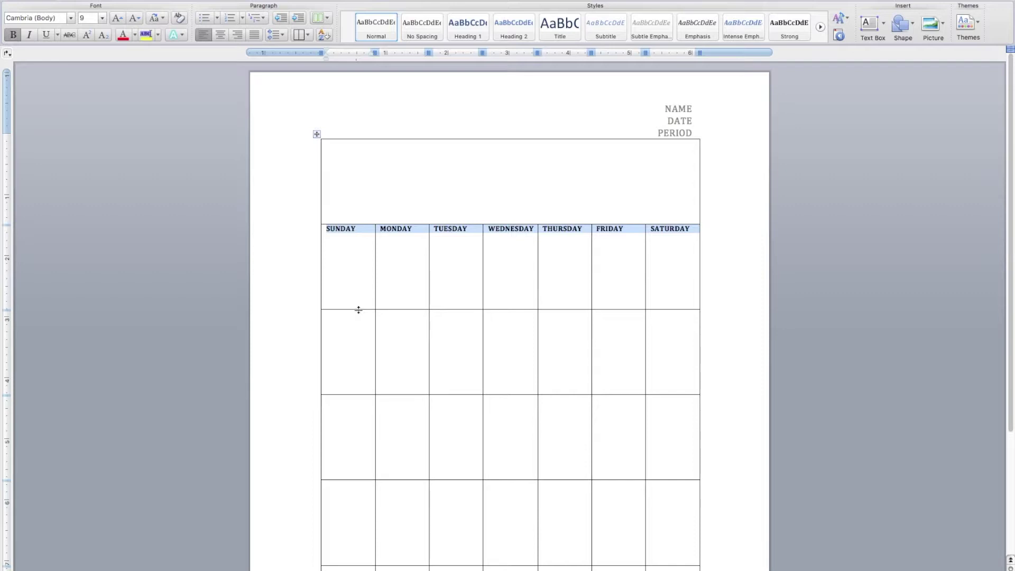
# - Shrink the weekday row to a thin strip around its labels and stretch the whole table farther down the page
pyautogui.moveTo(358, 310); pyautogui.dragTo(352, 240)
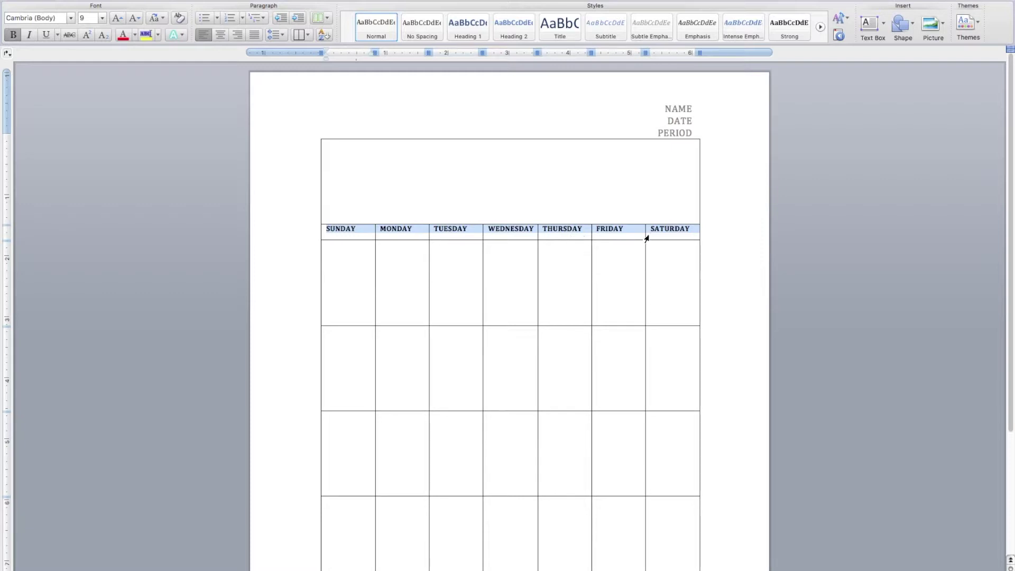
pyautogui.click(1010, 75)
pyautogui.moveTo(1010, 76); pyautogui.dragTo(1008, 217)
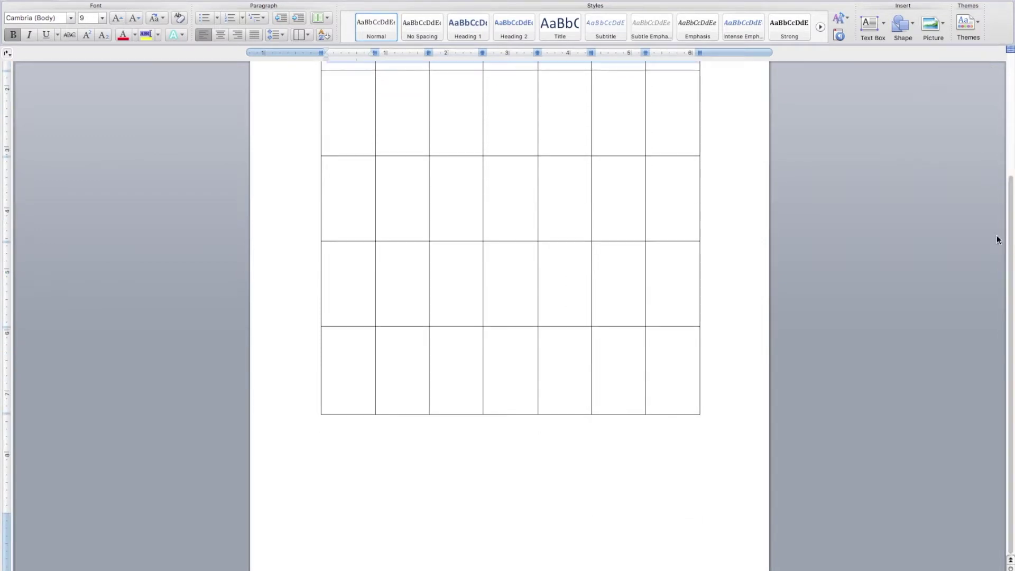
pyautogui.click(702, 416)
pyautogui.moveTo(701, 416); pyautogui.dragTo(705, 503)
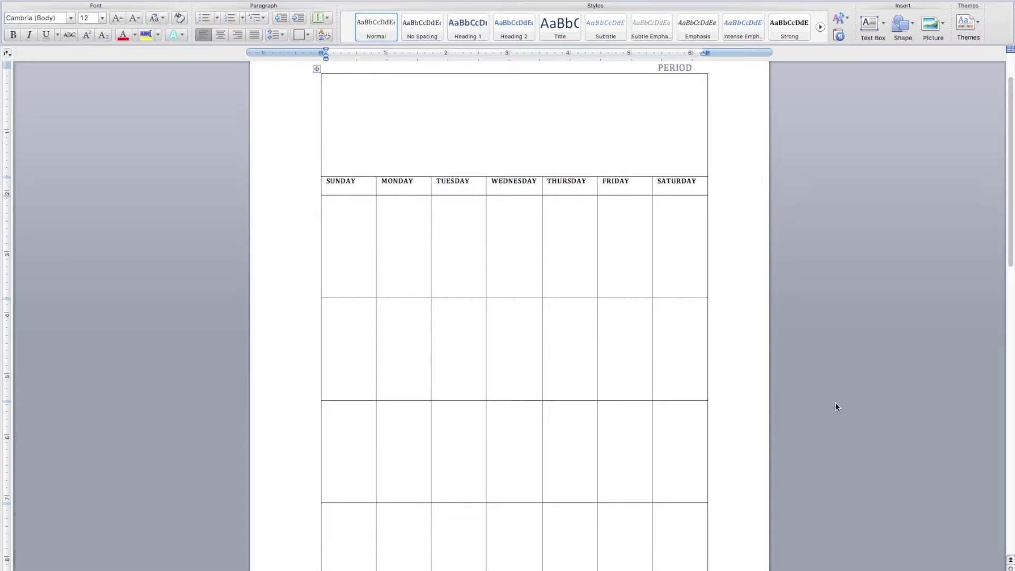
# - Reduce the table's overall height slightly so the document fits on a single page
pyautogui.moveTo(1008, 175); pyautogui.dragTo(1006, 292)
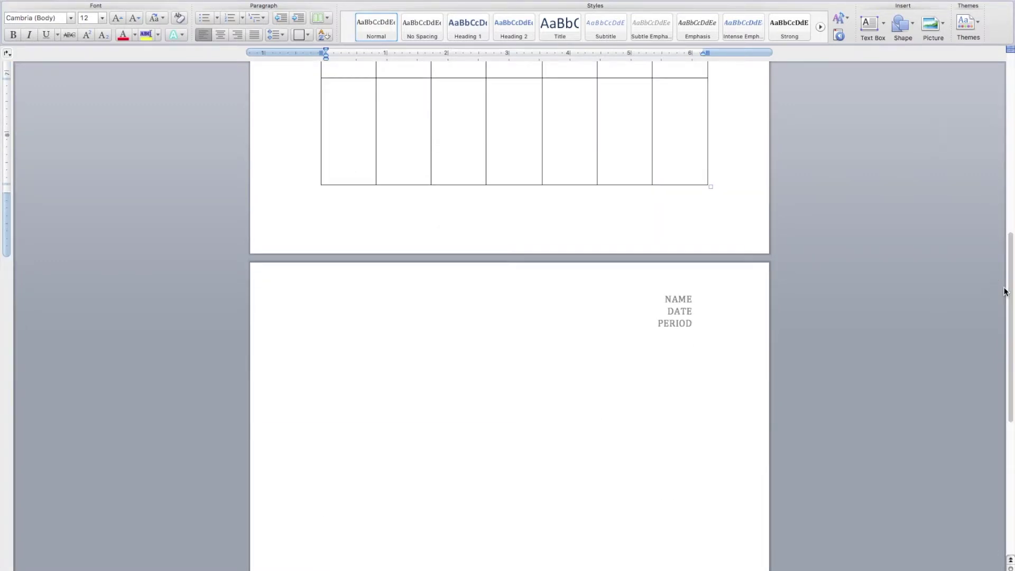
pyautogui.click(710, 188)
pyautogui.moveTo(710, 187); pyautogui.dragTo(710, 179)
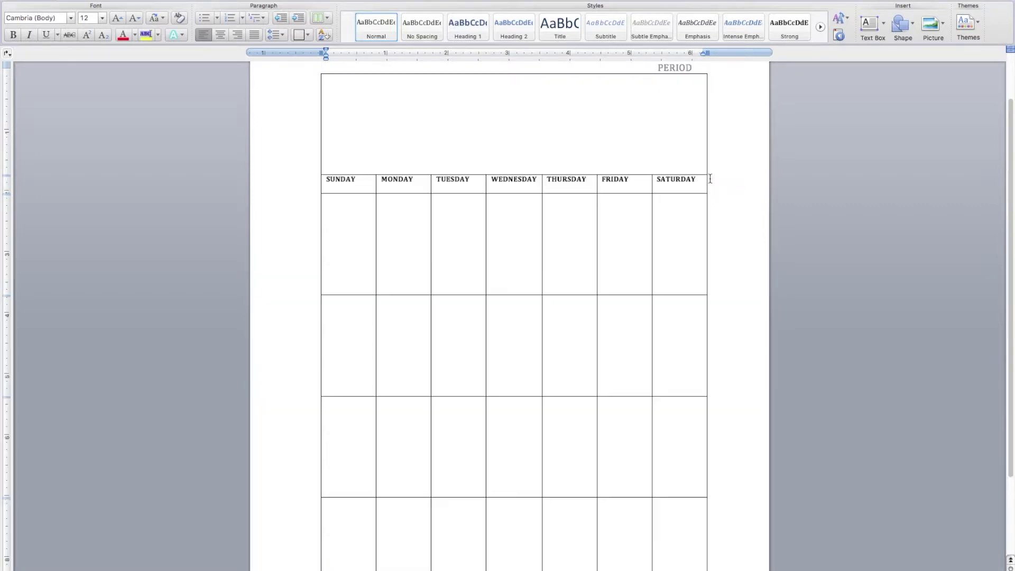
# - Apply the purple text effect with reflection to the empty merged title cell above the weekday names
pyautogui.moveTo(1008, 149); pyautogui.dragTo(1004, 85)
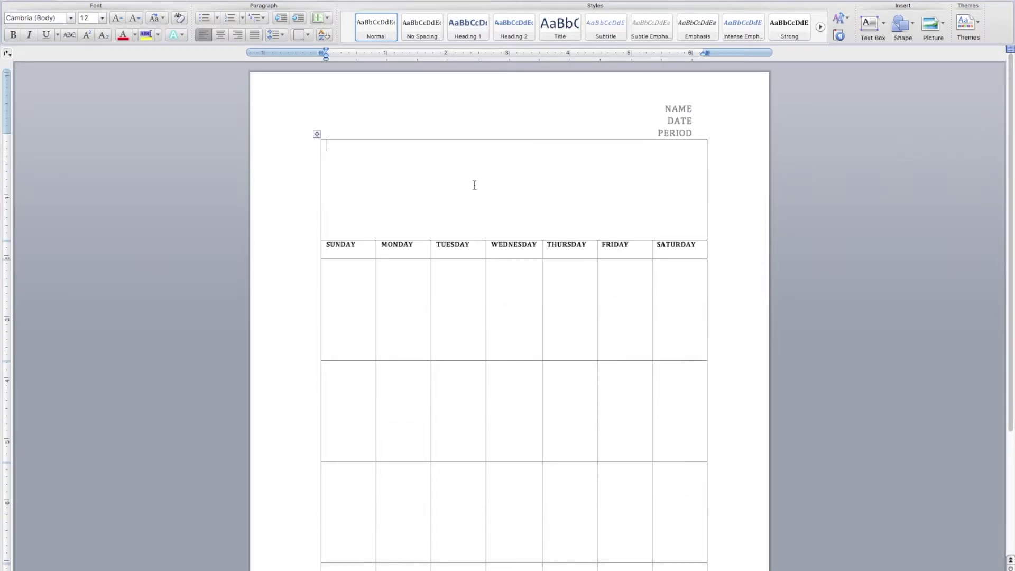
pyautogui.click(460, 182)
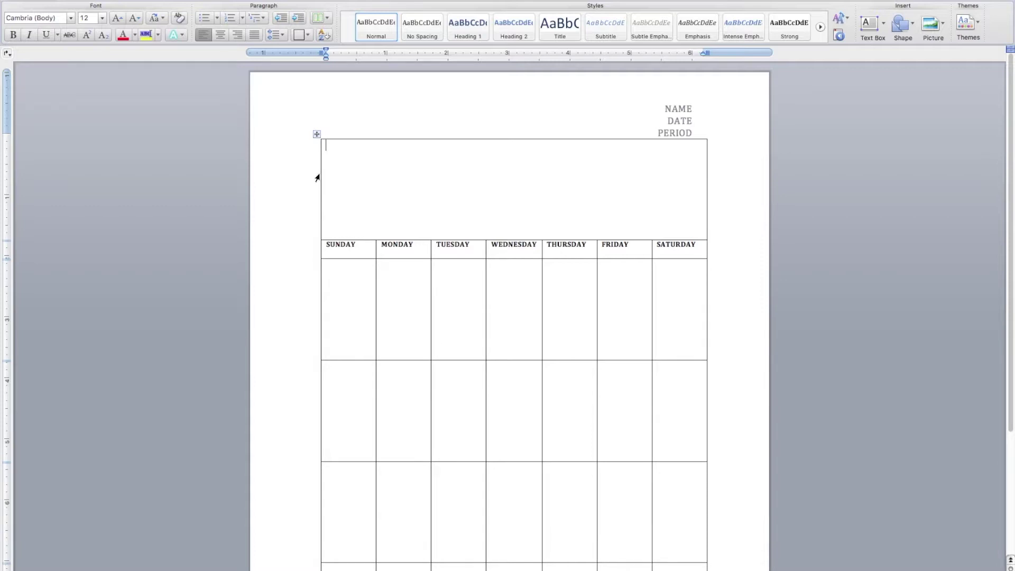
pyautogui.click(181, 36)
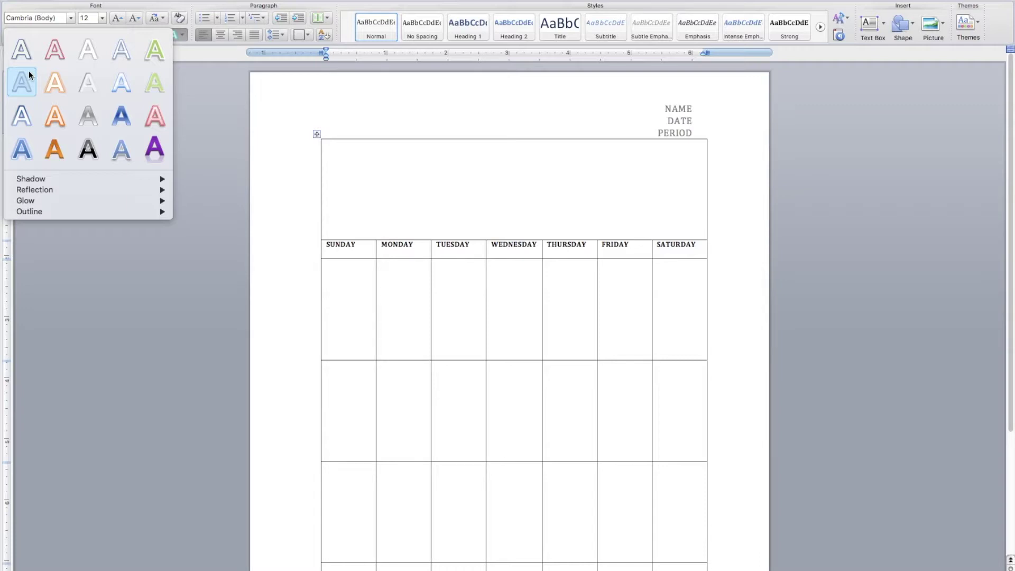
pyautogui.click(155, 148)
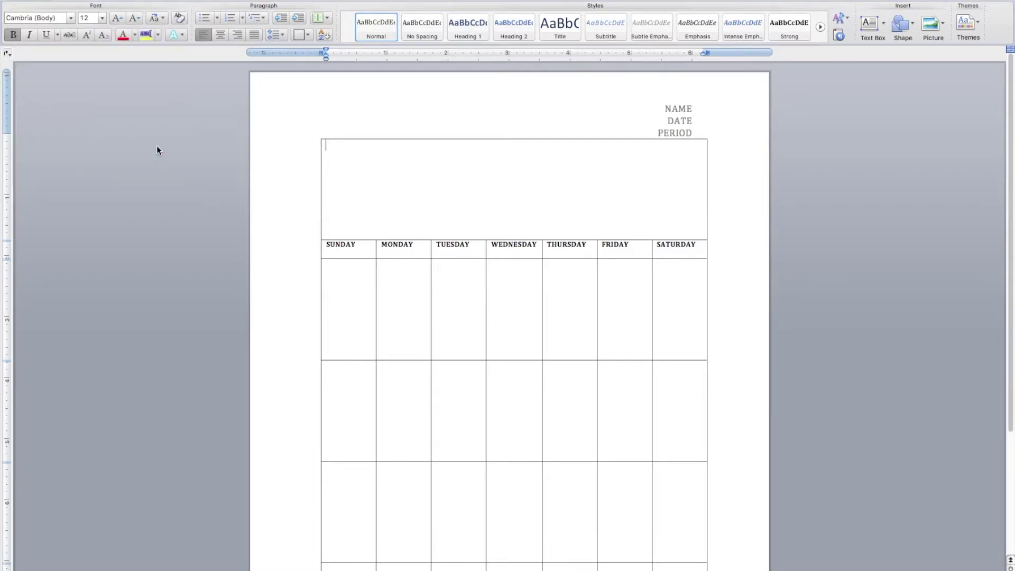
# - Enter SEPTEMBER in the merged title cell and centre it horizontally
pyautogui.write('SEPTEMBER')
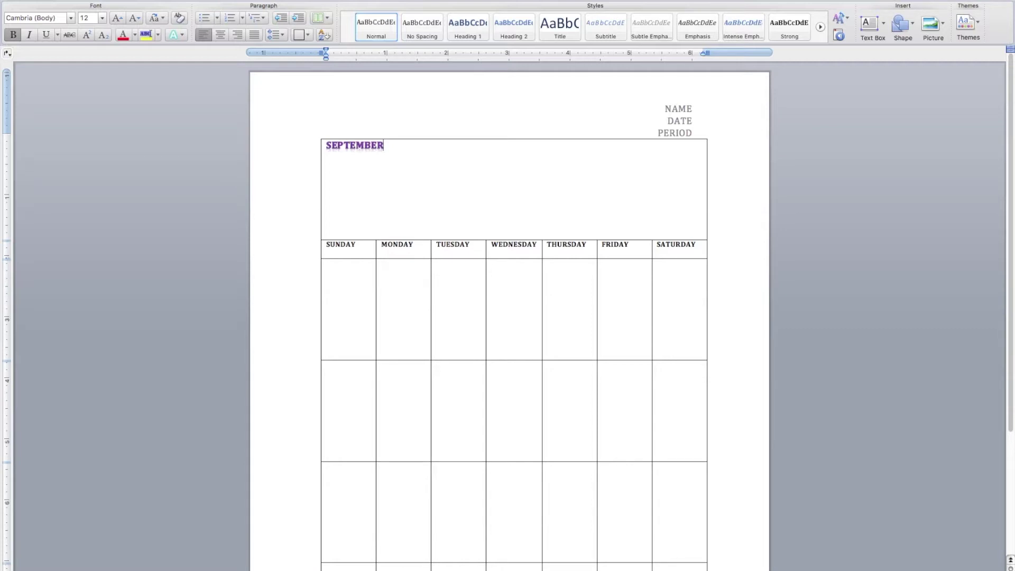
pyautogui.moveTo(383, 147); pyautogui.dragTo(324, 140)
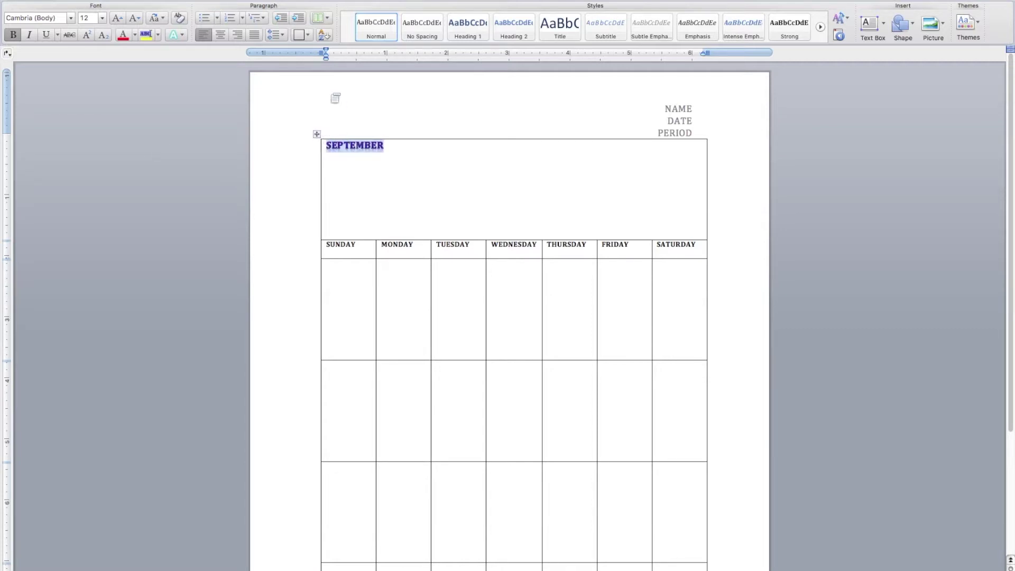
pyautogui.click(221, 40)
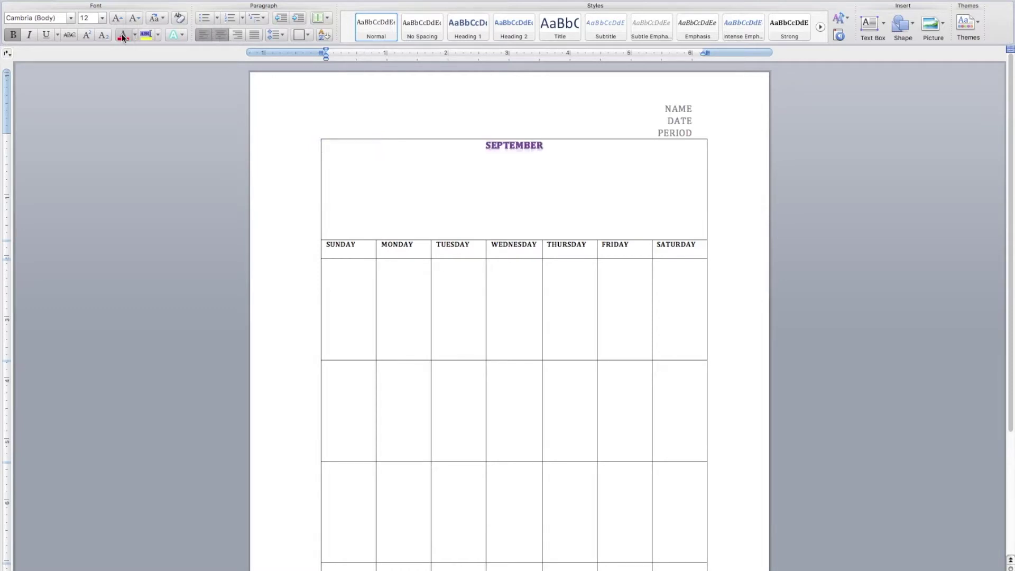
# - Enlarge the SEPTEMBER title to 72 pt
pyautogui.click(101, 18)
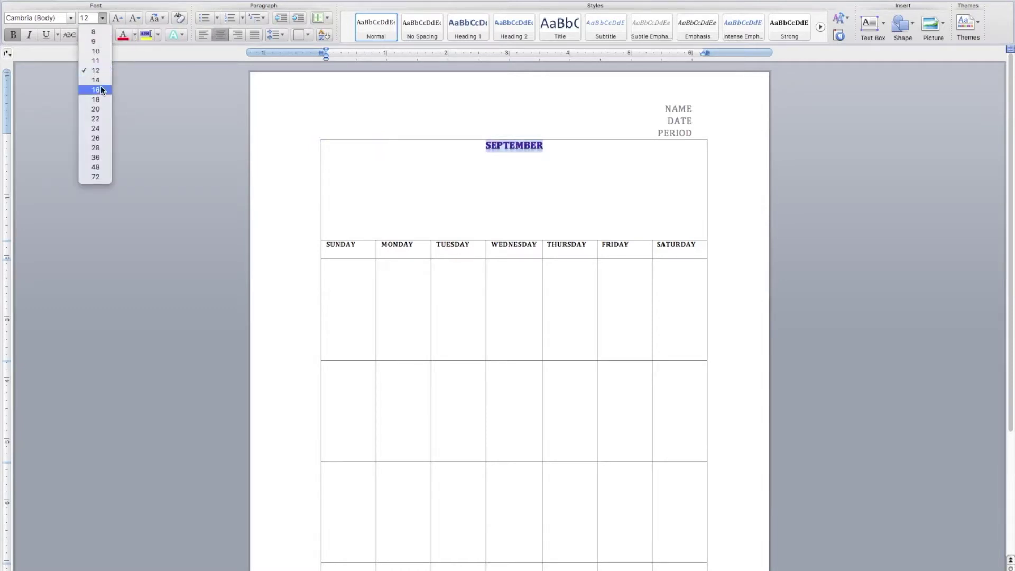
pyautogui.click(98, 157)
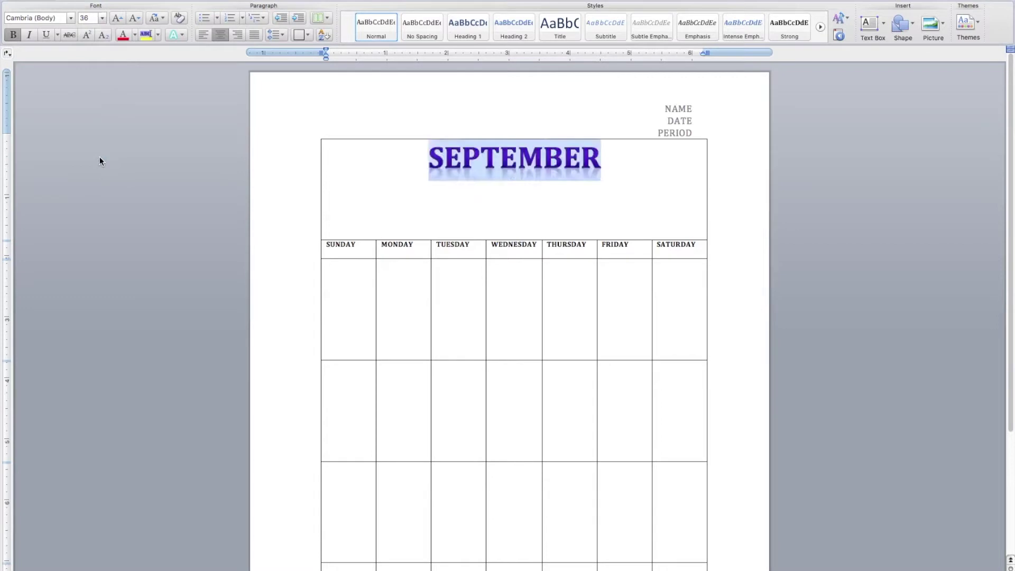
pyautogui.click(102, 18)
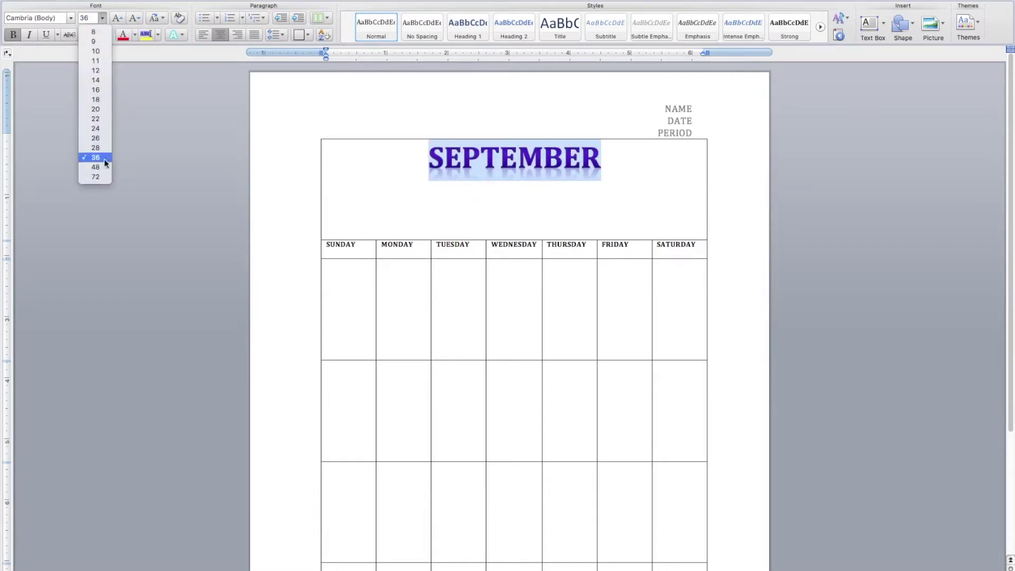
pyautogui.click(100, 177)
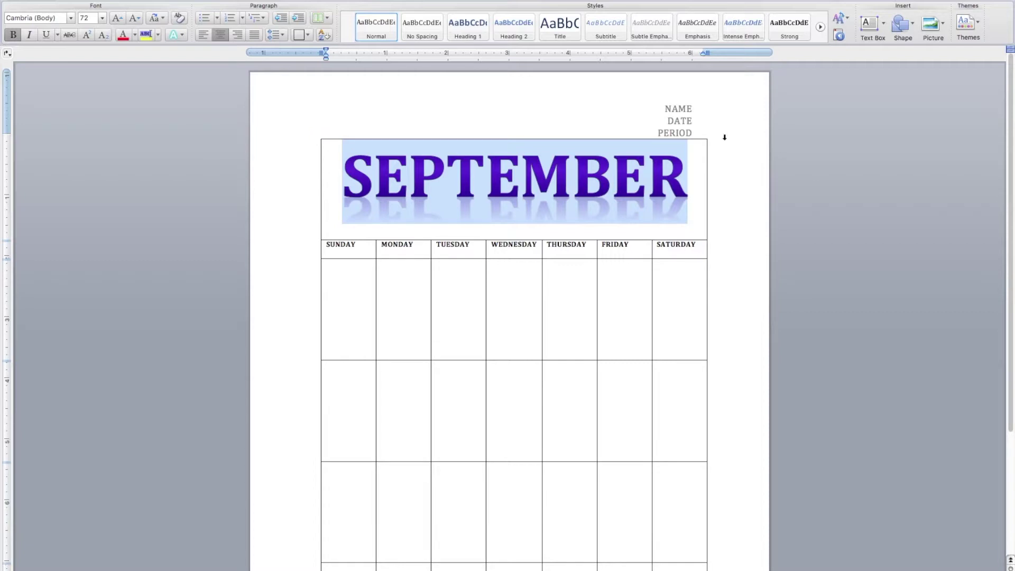
pyautogui.click(329, 216)
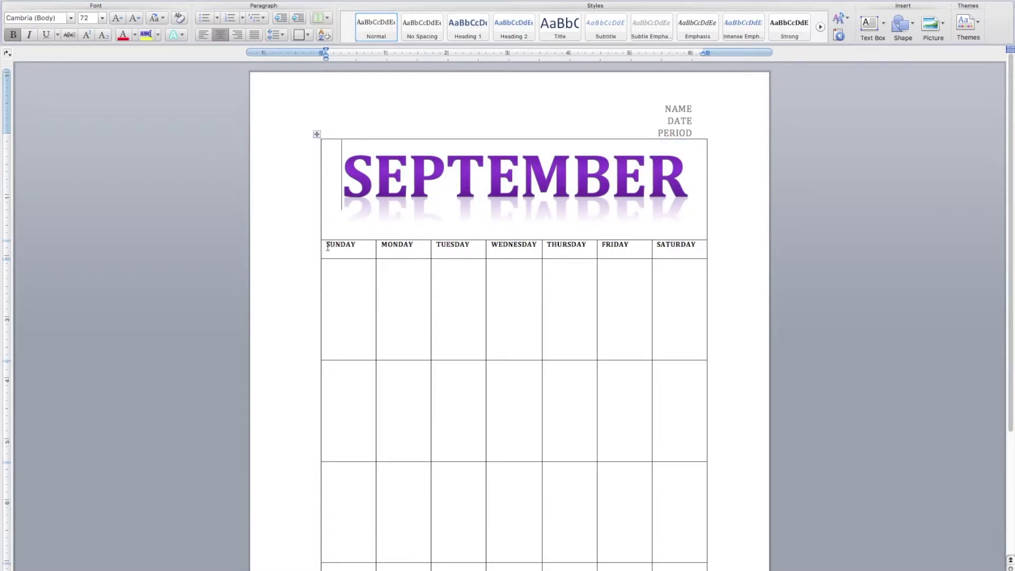
# - Shade the weekday header row from SUNDAY to SATURDAY dark purple
pyautogui.moveTo(328, 247); pyautogui.dragTo(689, 248)
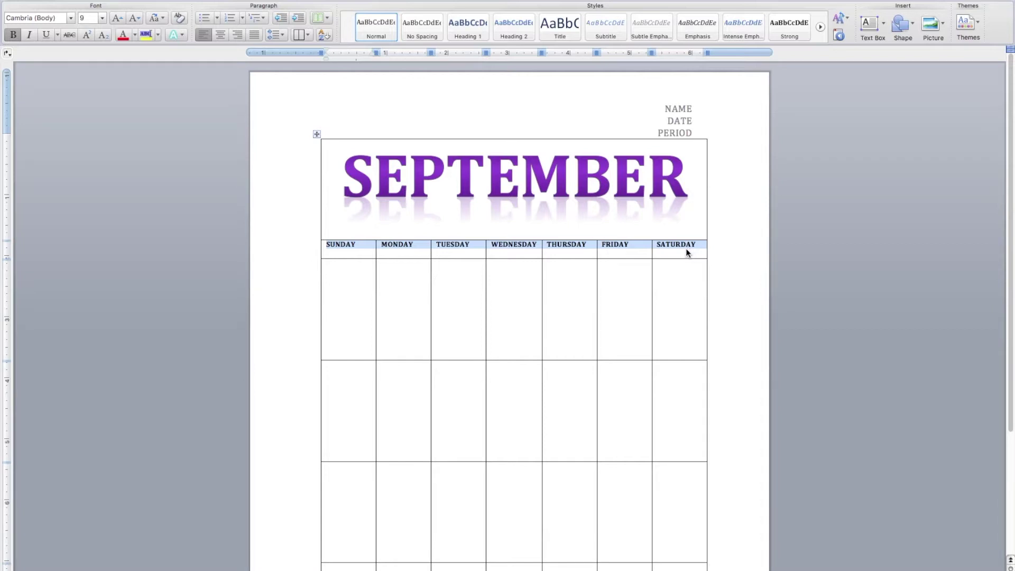
pyautogui.click(202, 1)
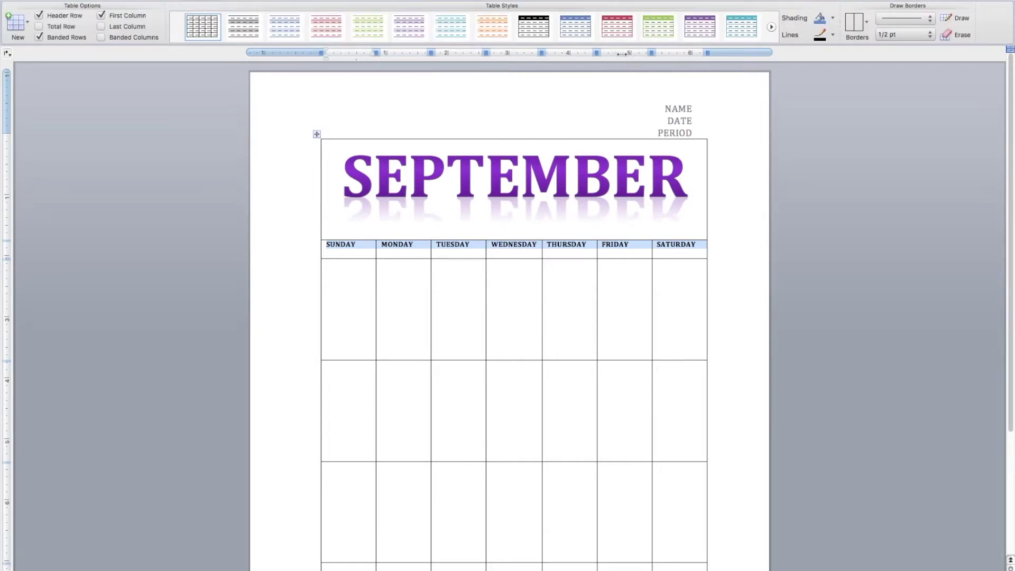
pyautogui.click(833, 20)
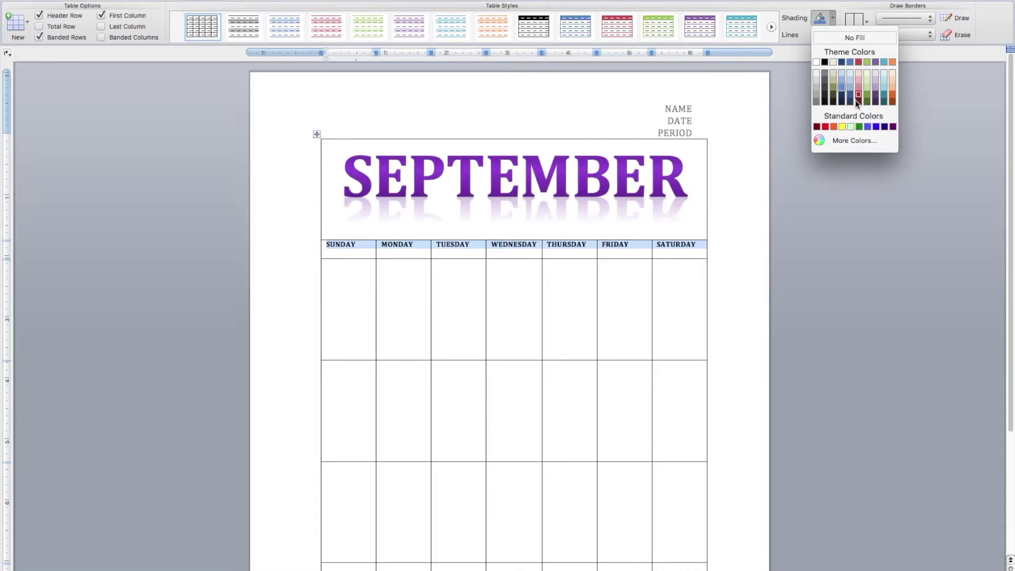
pyautogui.click(876, 96)
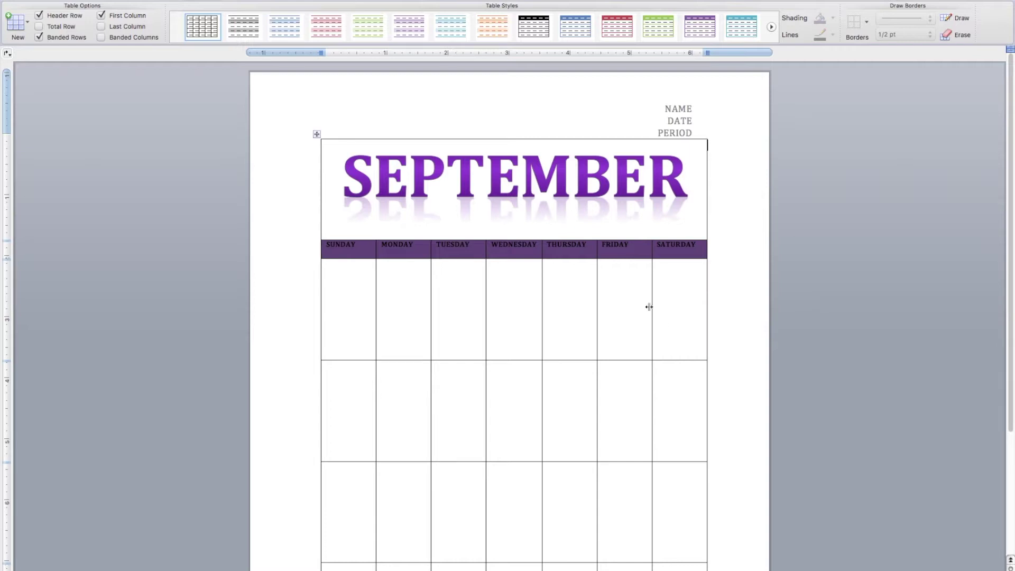
# - Enter date 1 under Saturday in the first week and dates 2 through 8 across the second week
pyautogui.click(660, 269)
pyautogui.write('1')
pyautogui.press('Left')
pyautogui.press('Left')
pyautogui.press('Left')
pyautogui.press('Left')
pyautogui.press('Left')
pyautogui.press('Left')
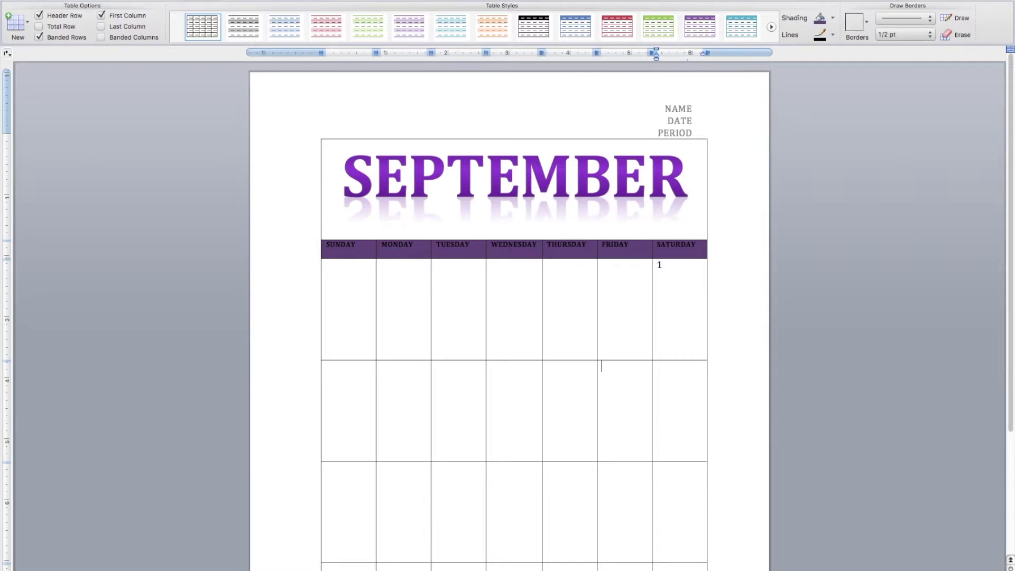
pyautogui.press('Left')
pyautogui.write('2')
pyautogui.press('Tab')
pyautogui.write('3')
pyautogui.press('Tab')
pyautogui.write('4')
pyautogui.press('Tab')
pyautogui.write('5')
pyautogui.press('Tab')
pyautogui.write('6')
pyautogui.press('Tab')
pyautogui.write('7')
pyautogui.press('Tab')
pyautogui.write('8')
# - Fill the third week from Sunday to Saturday with dates 9 through 15
pyautogui.press('Down')
pyautogui.press('Left')
pyautogui.press('Left')
pyautogui.press('Left')
pyautogui.press('Left')
pyautogui.press('Left')
pyautogui.press('Left')
pyautogui.write('9')
pyautogui.press('Tab')
pyautogui.write('10')
pyautogui.press('Tab')
pyautogui.write('11')
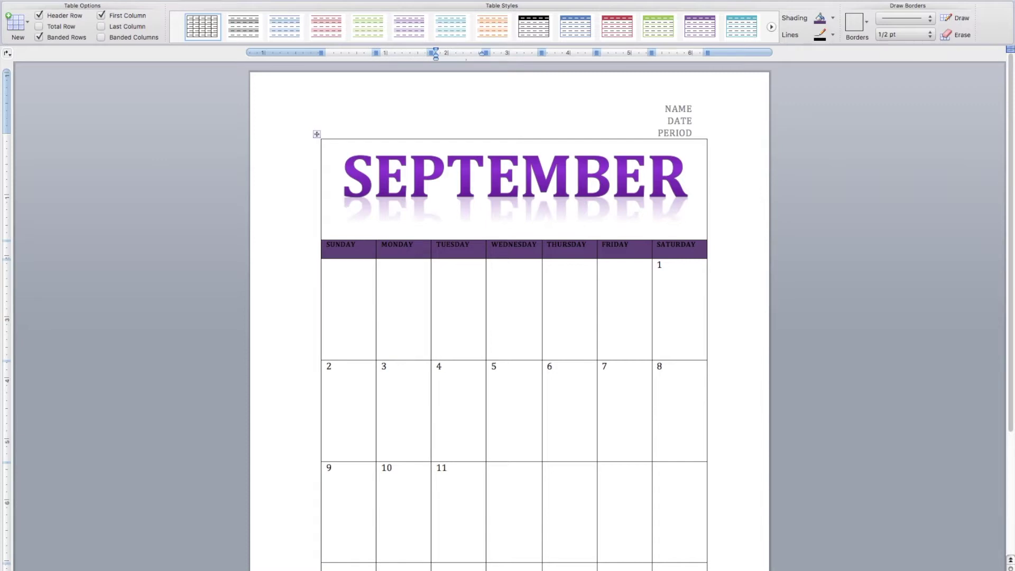
pyautogui.press('Tab')
pyautogui.write('12')
pyautogui.press('Tab')
pyautogui.write('13')
pyautogui.press('Tab')
pyautogui.write('14')
pyautogui.press('Tab')
pyautogui.write('15')
# - Fill the fourth week from Sunday to Saturday with dates 16 through 22
pyautogui.moveTo(1009, 120); pyautogui.dragTo(1009, 280)
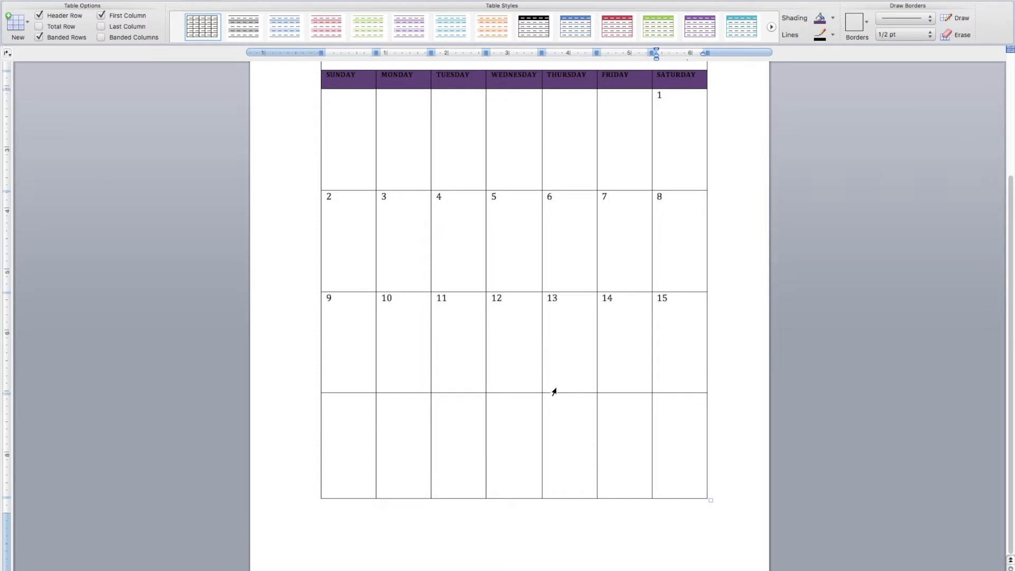
pyautogui.click(332, 404)
pyautogui.write('16')
pyautogui.press('Tab')
pyautogui.write('17')
pyautogui.press('Tab')
pyautogui.write('18')
pyautogui.press('Tab')
pyautogui.write('19')
pyautogui.press('Tab')
pyautogui.write('20')
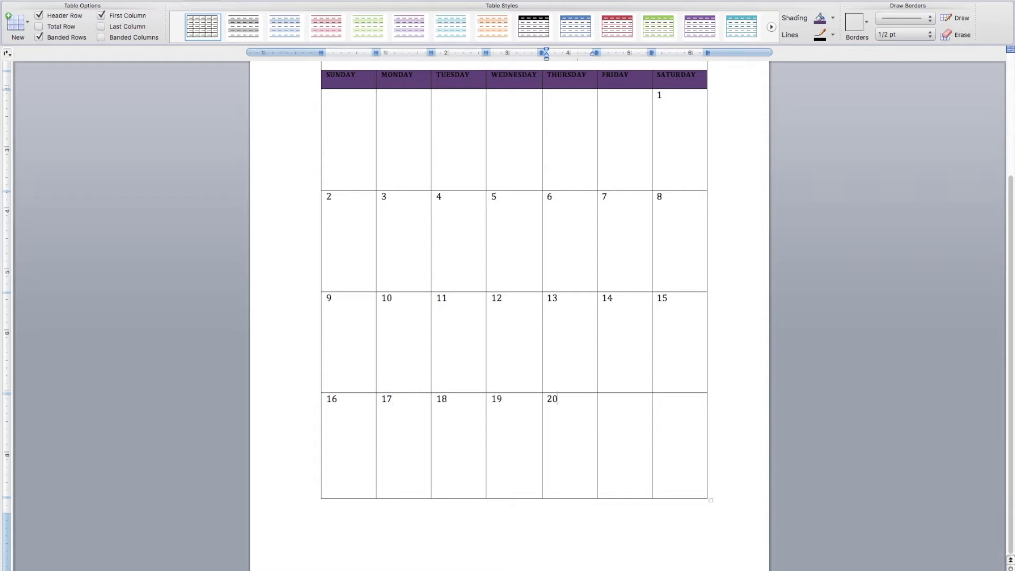
pyautogui.press('Tab')
pyautogui.write('21')
pyautogui.press('Tab')
pyautogui.write('22')
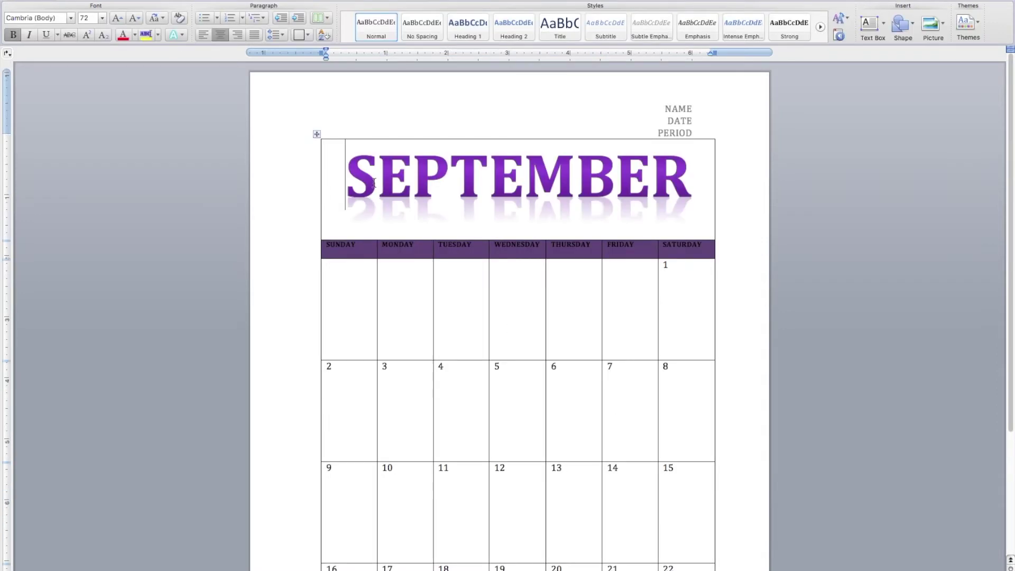
# - Add two rows below the week of 16 to 22 and shrink the table so it fits on one page
pyautogui.moveTo(1009, 124); pyautogui.dragTo(1007, 256)
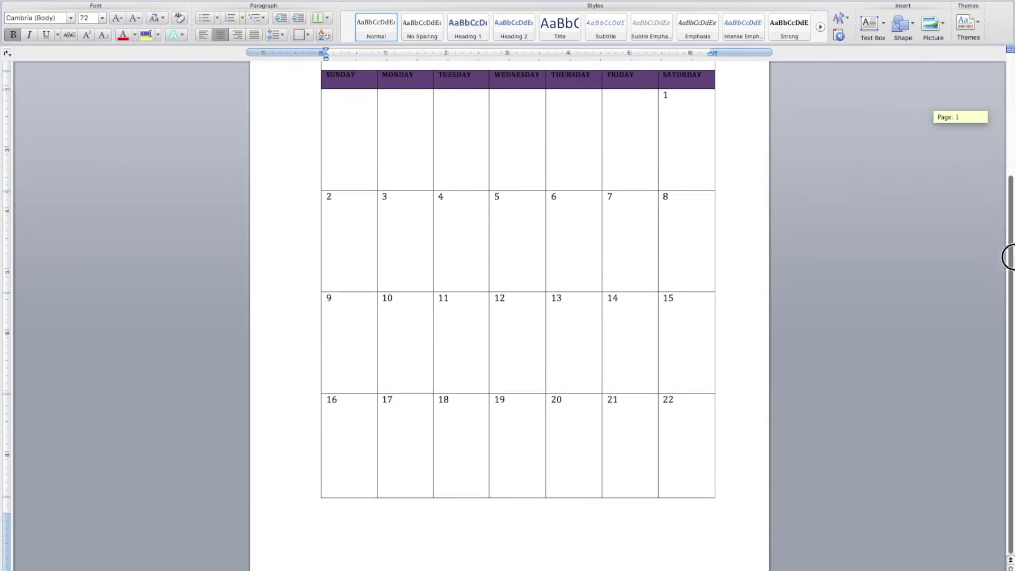
pyautogui.moveTo(1008, 257); pyautogui.dragTo(1009, 257)
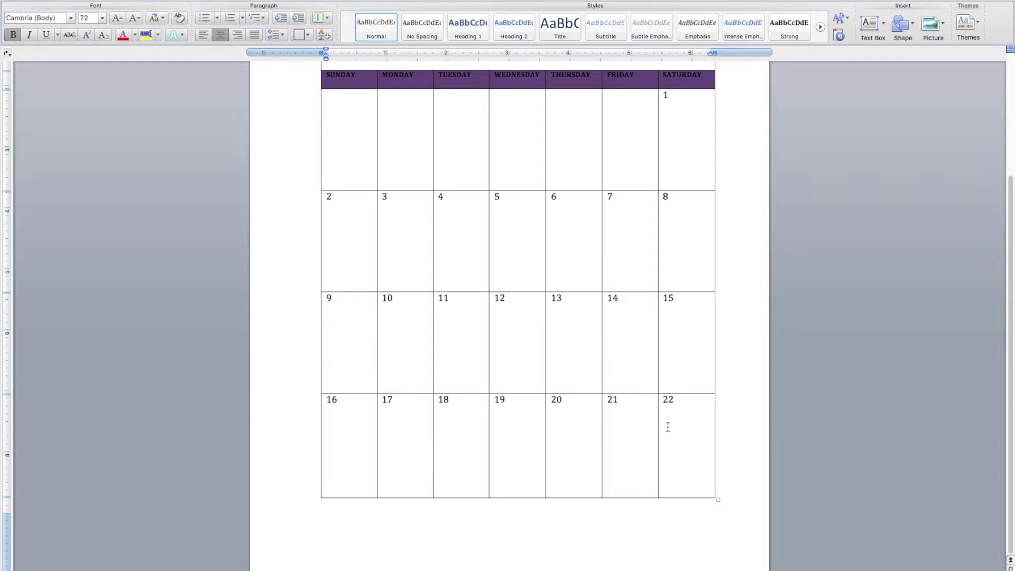
pyautogui.click(513, 441)
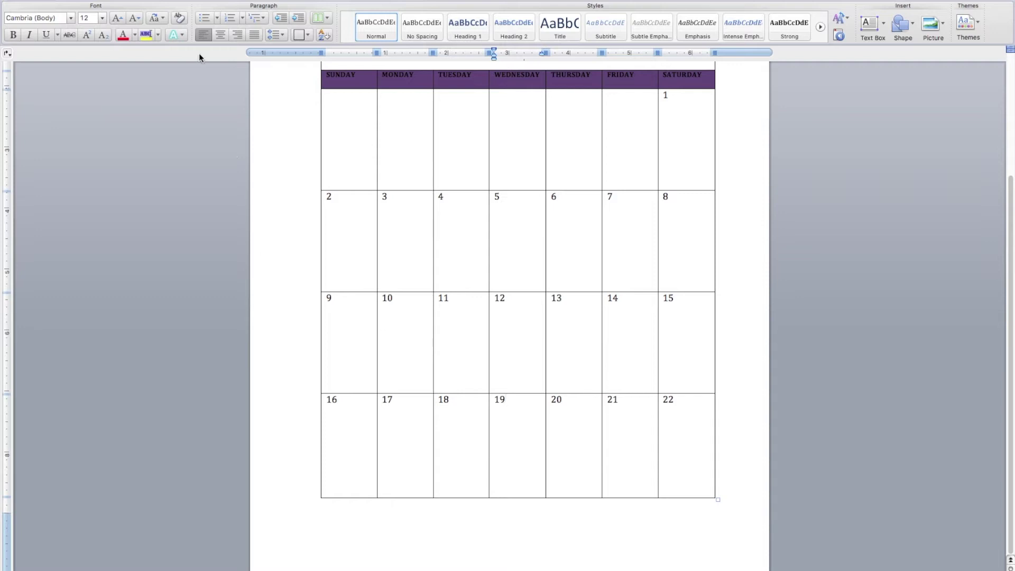
pyautogui.click(247, 0)
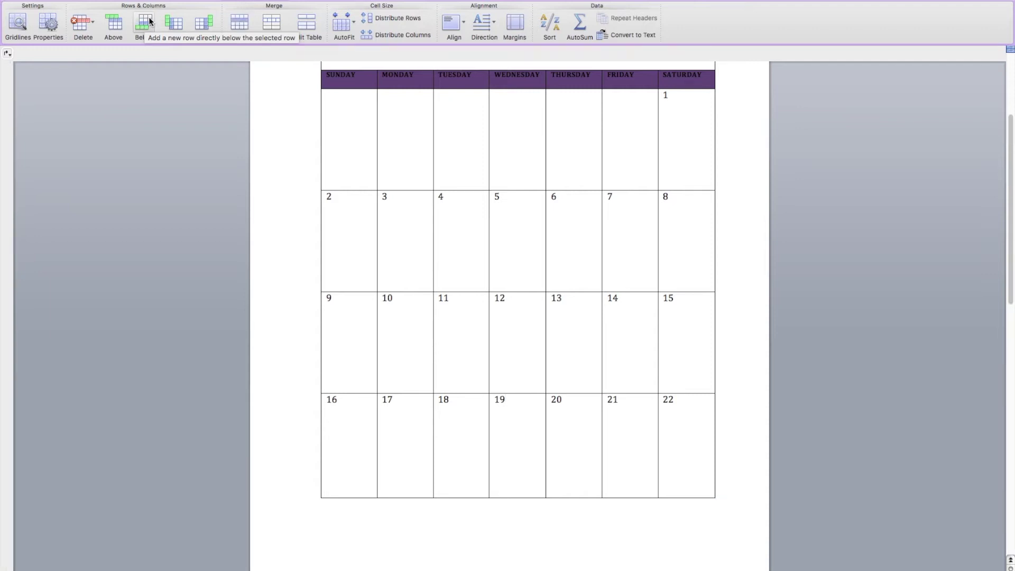
pyautogui.moveTo(1013, 153); pyautogui.dragTo(1010, 255)
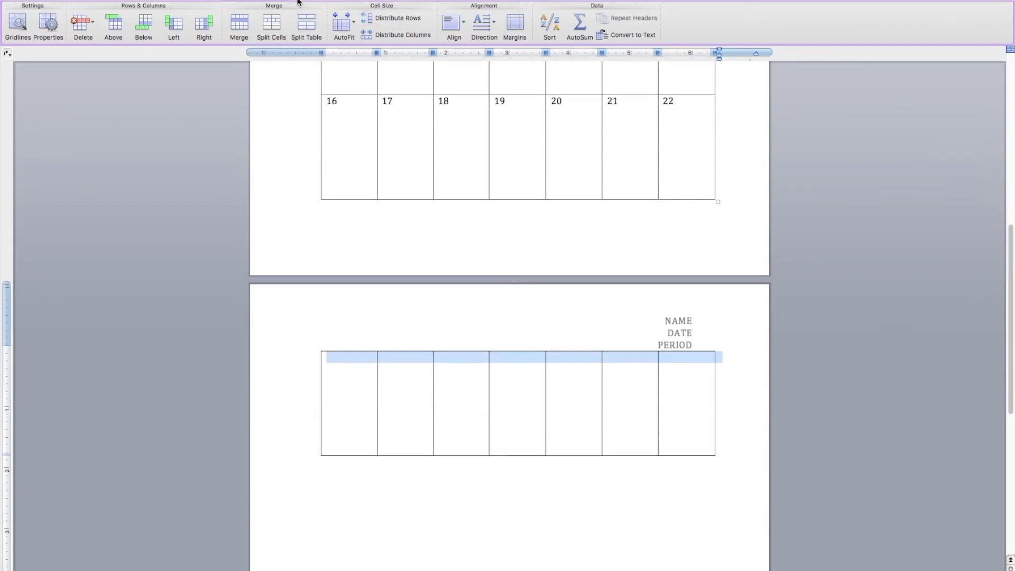
pyautogui.click(144, 27)
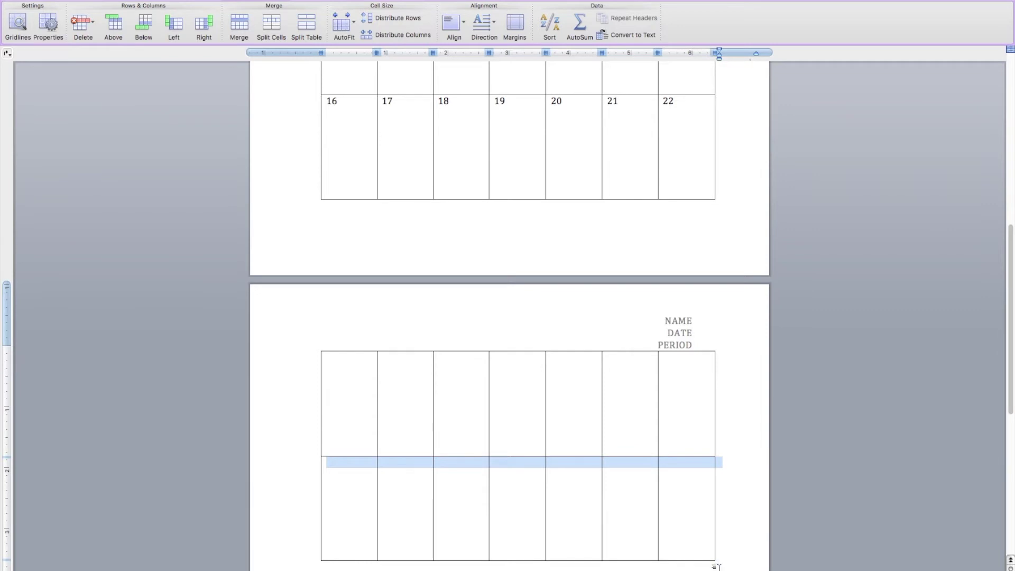
pyautogui.moveTo(718, 562); pyautogui.dragTo(707, 286)
pyautogui.moveTo(1010, 150); pyautogui.dragTo(1009, 256)
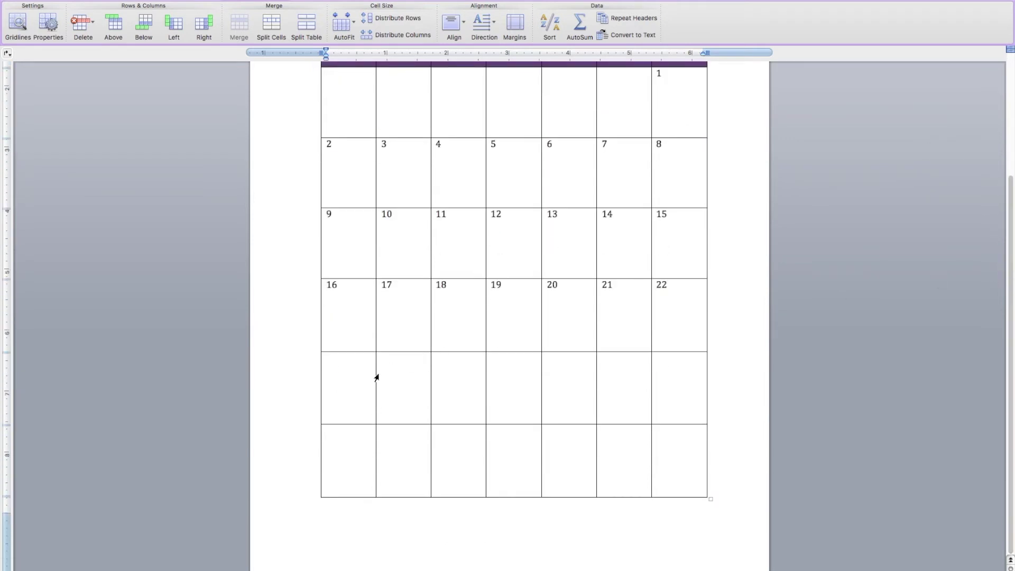
# - Fill the fifth week with dates 23 through 29 and enter 30 under Sunday in the last row
pyautogui.click(340, 367)
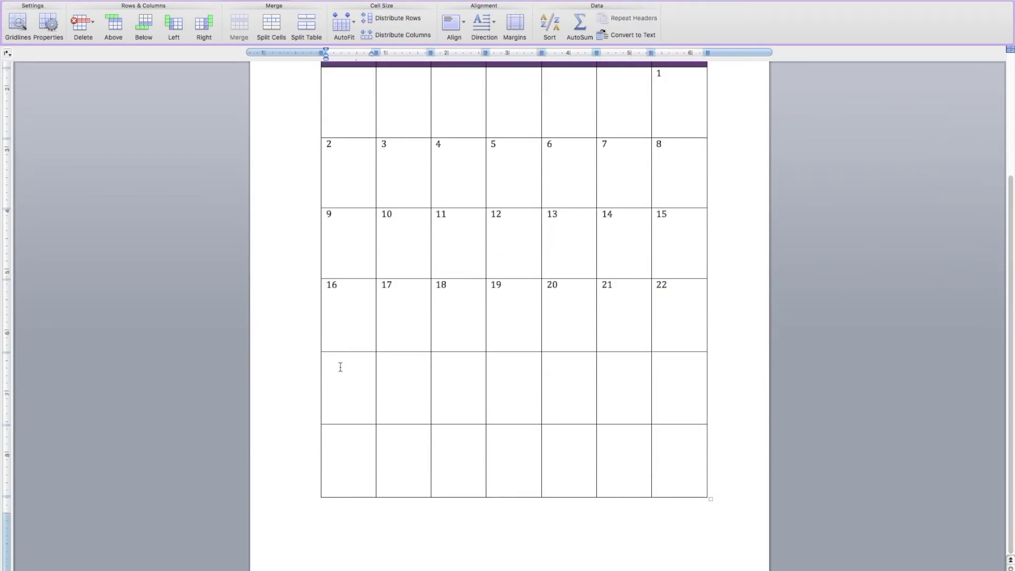
pyautogui.write('23')
pyautogui.click(382, 358)
pyautogui.write('24')
pyautogui.click(437, 358)
pyautogui.write('25')
pyautogui.click(492, 358)
pyautogui.write('26')
pyautogui.click(547, 358)
pyautogui.write('27')
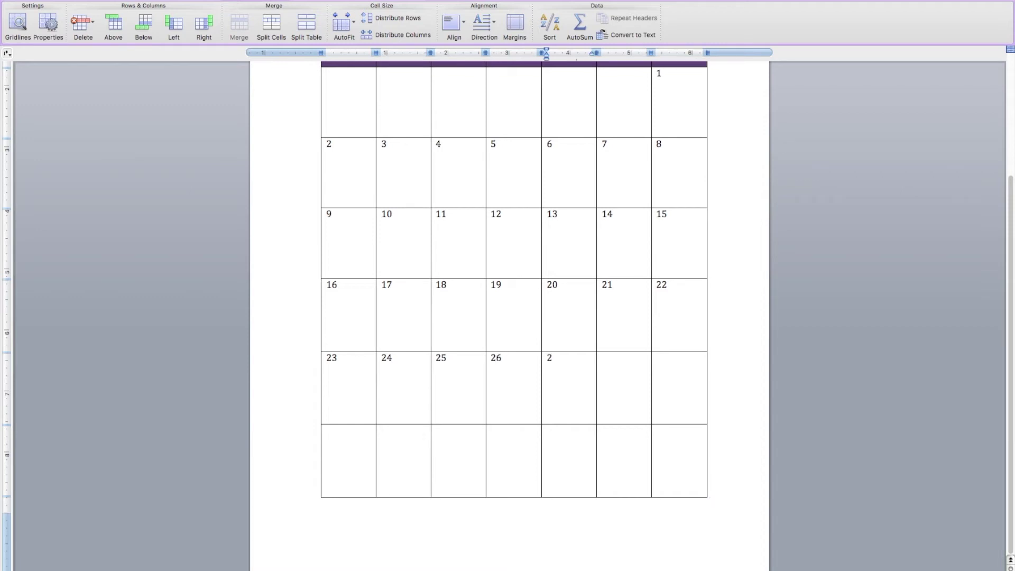
pyautogui.click(602, 358)
pyautogui.write('28')
pyautogui.click(657, 358)
pyautogui.write('29')
pyautogui.press('Down')
pyautogui.press('Left')
pyautogui.press('Left')
pyautogui.press('Left')
pyautogui.press('Left')
pyautogui.press('Left')
pyautogui.press('Left')
pyautogui.write('30')
# - Delete the six empty cells after date 30 in the last row, shifting cells left
pyautogui.moveTo(1010, 325)
pyautogui.mouseDown()
pyautogui.moveTo(1006, 238)
pyautogui.moveTo(1009, 312)
pyautogui.mouseUp()
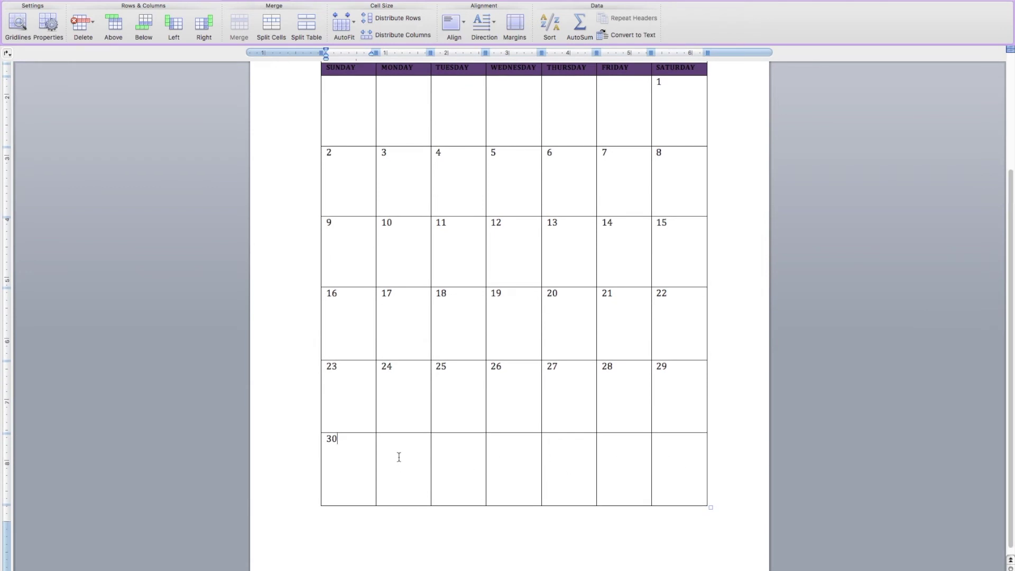
pyautogui.moveTo(386, 456); pyautogui.dragTo(666, 457)
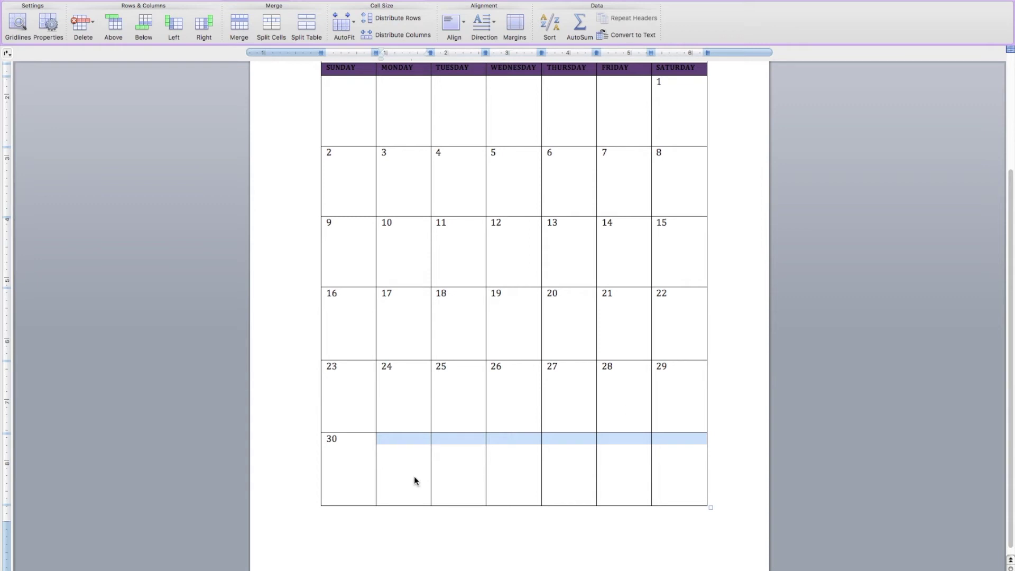
pyautogui.rightClick(414, 456)
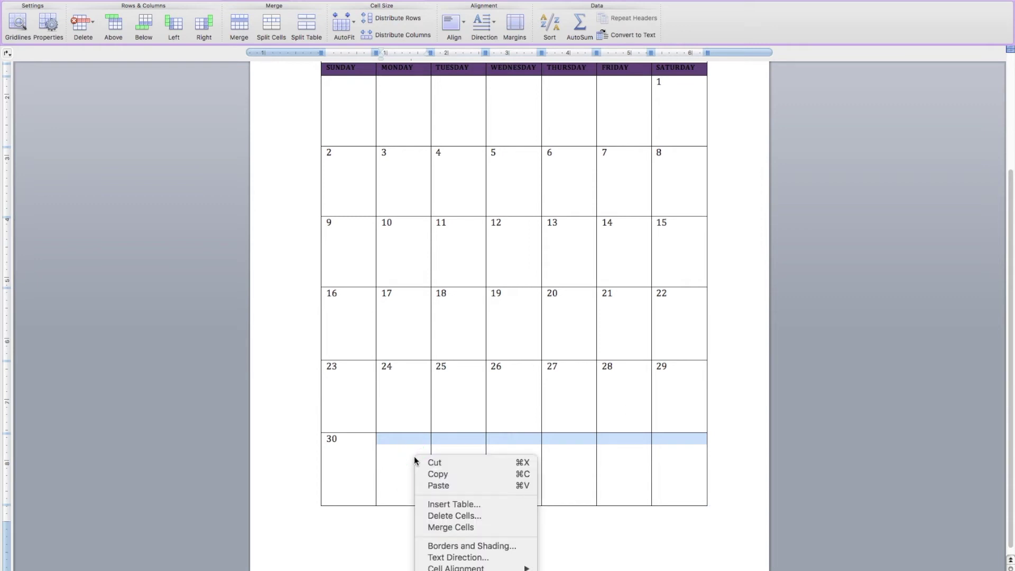
pyautogui.click(452, 517)
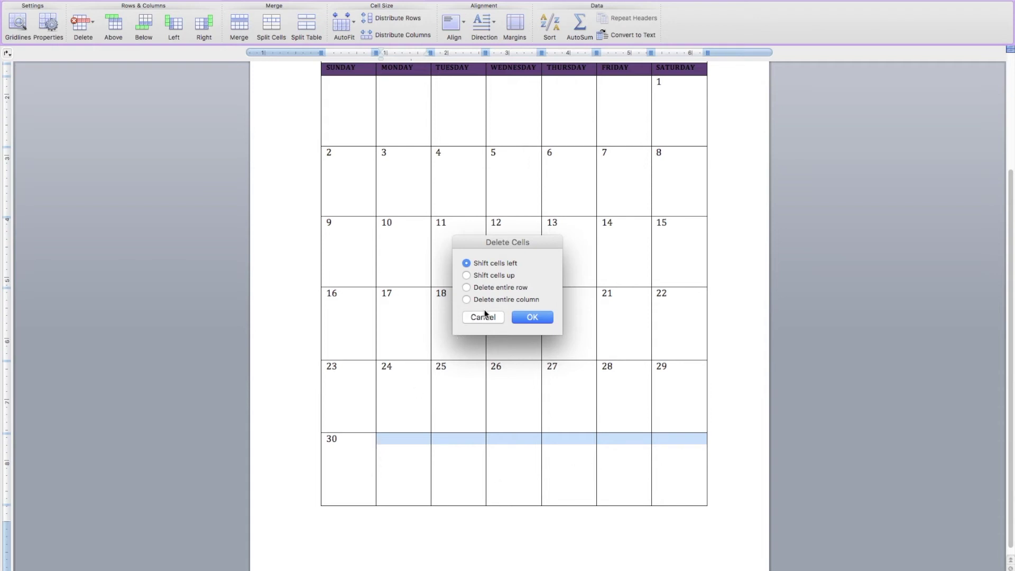
pyautogui.click(533, 317)
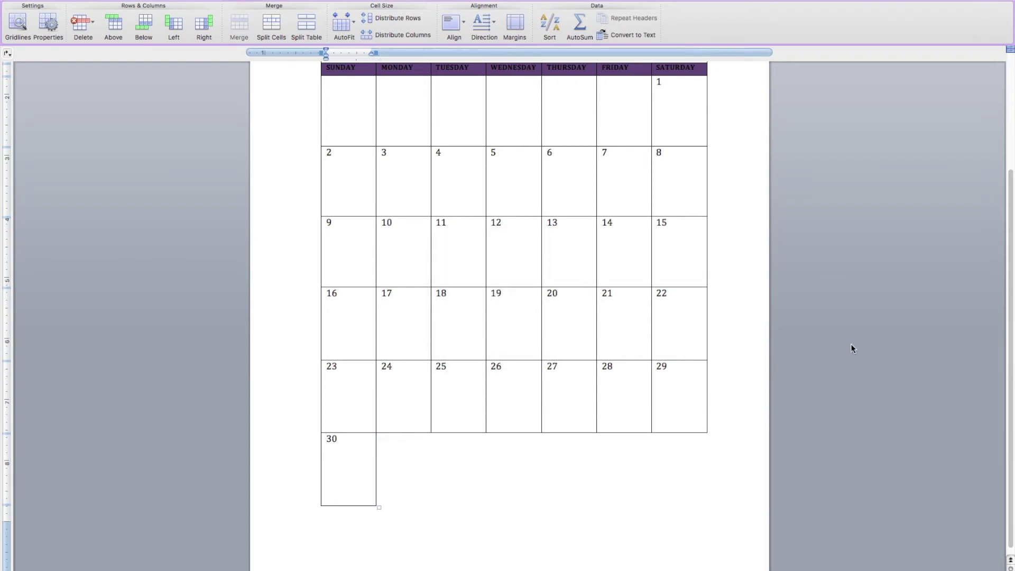
# - Add the note LABOR DAY NO SCHOOL beneath the number in the cell for Monday the 3rd
pyautogui.moveTo(1011, 299); pyautogui.dragTo(1011, 257)
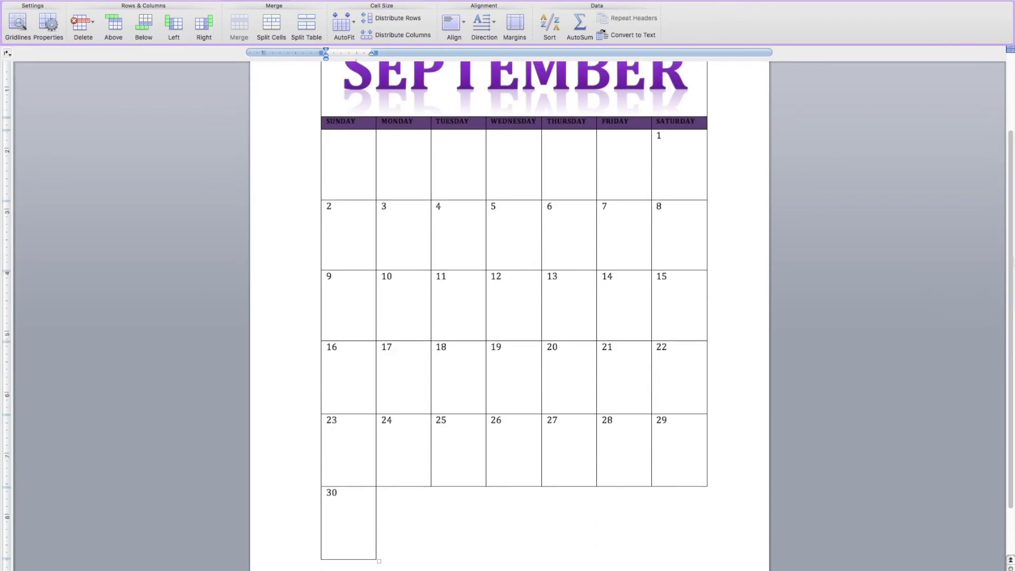
pyautogui.click(395, 228)
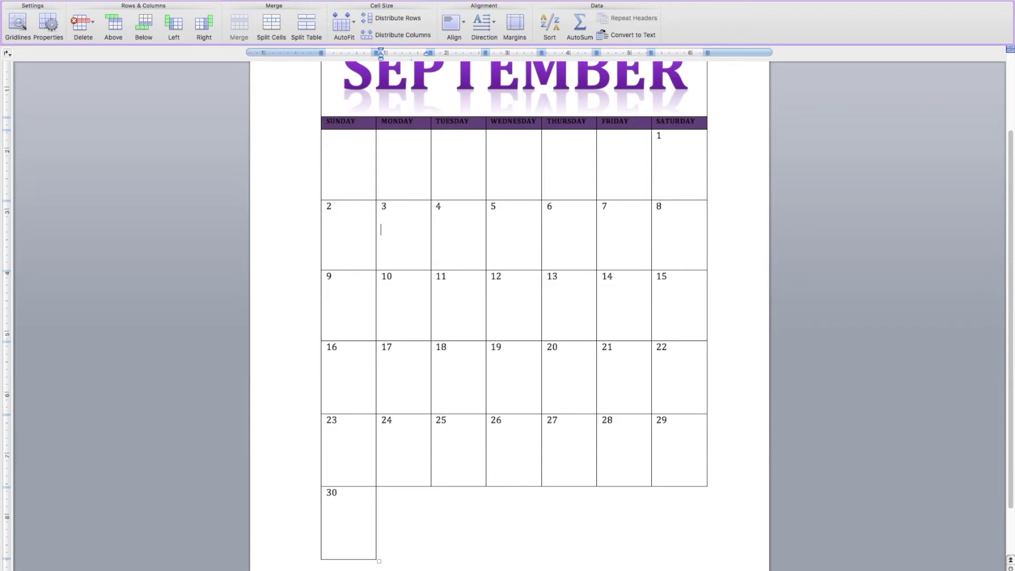
pyautogui.write('LABOR DAY NO SCHOOL')
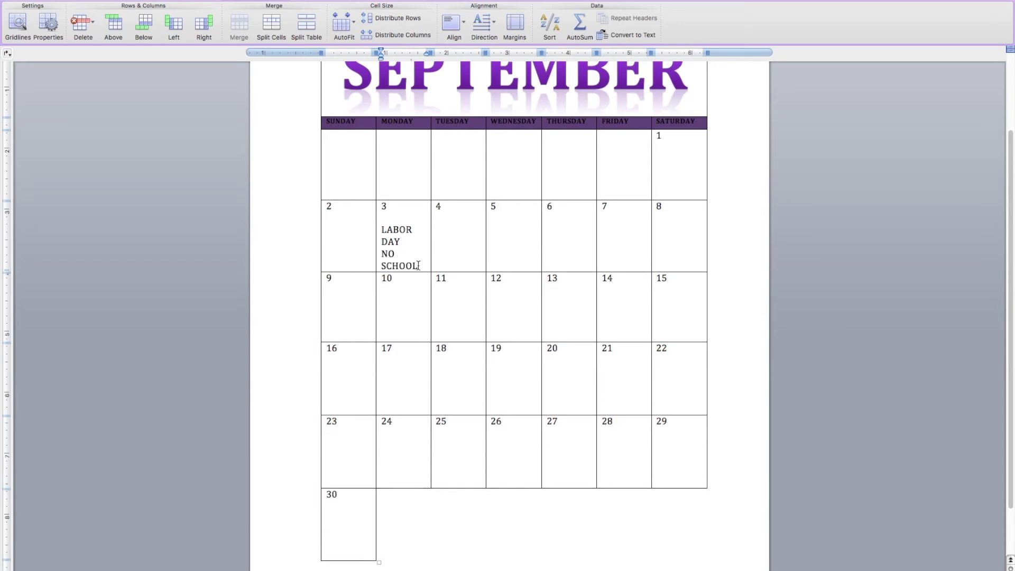
# - Reduce the font size of the LABOR DAY NO SCHOOL note in the Monday the 3rd cell to 10
pyautogui.moveTo(418, 264); pyautogui.dragTo(379, 231)
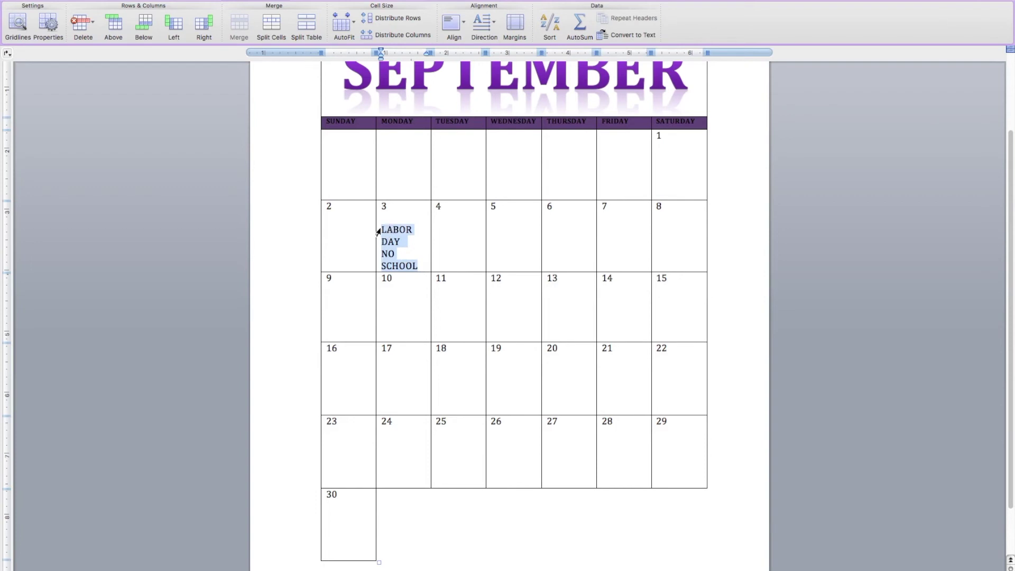
pyautogui.click(45, 1)
pyautogui.click(102, 20)
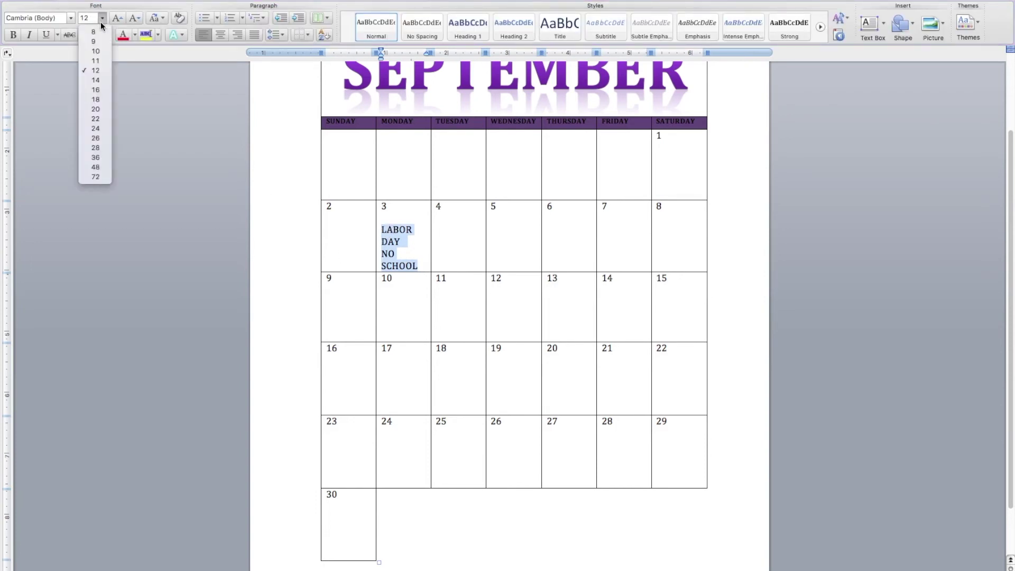
pyautogui.click(96, 52)
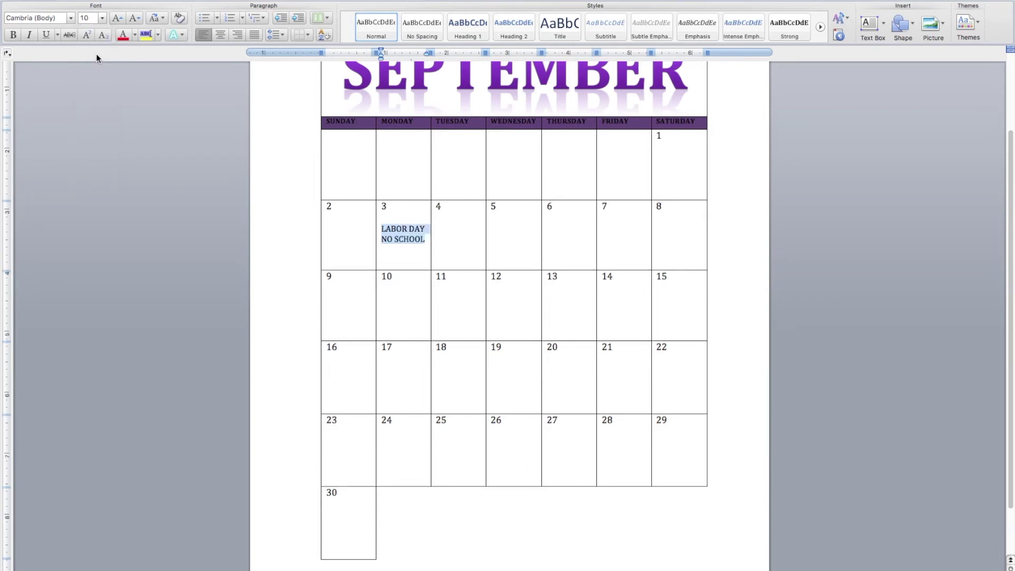
# - Shade the cell for Monday the 3rd with the same dark purple as the weekday row
pyautogui.click(405, 217)
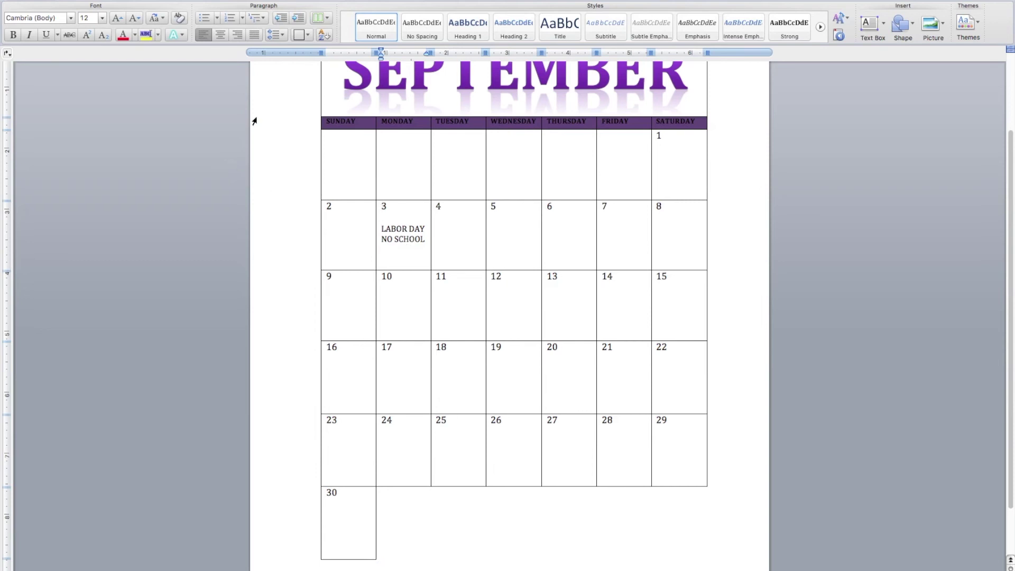
pyautogui.click(206, 1)
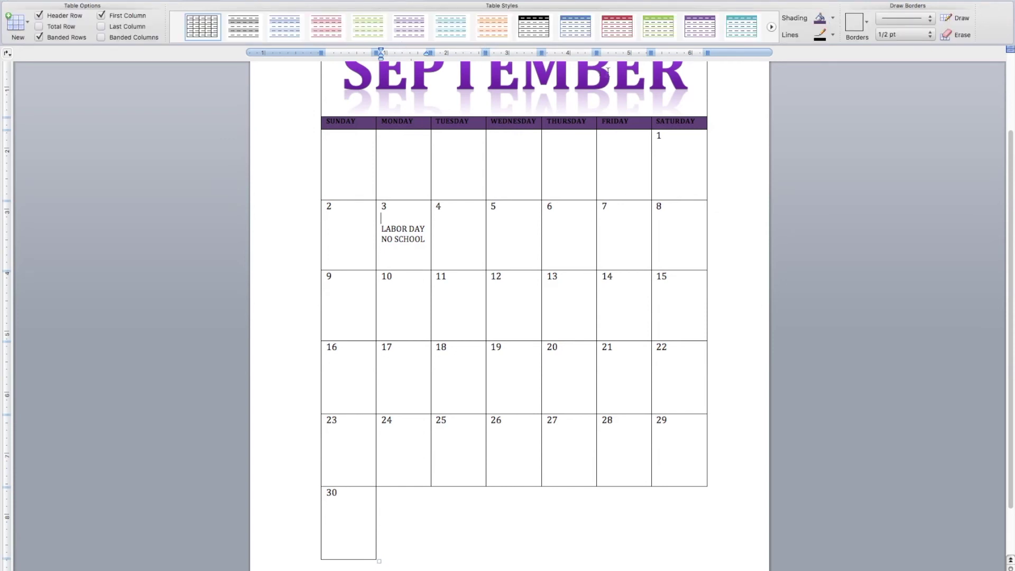
pyautogui.click(821, 20)
pyautogui.click(751, 135)
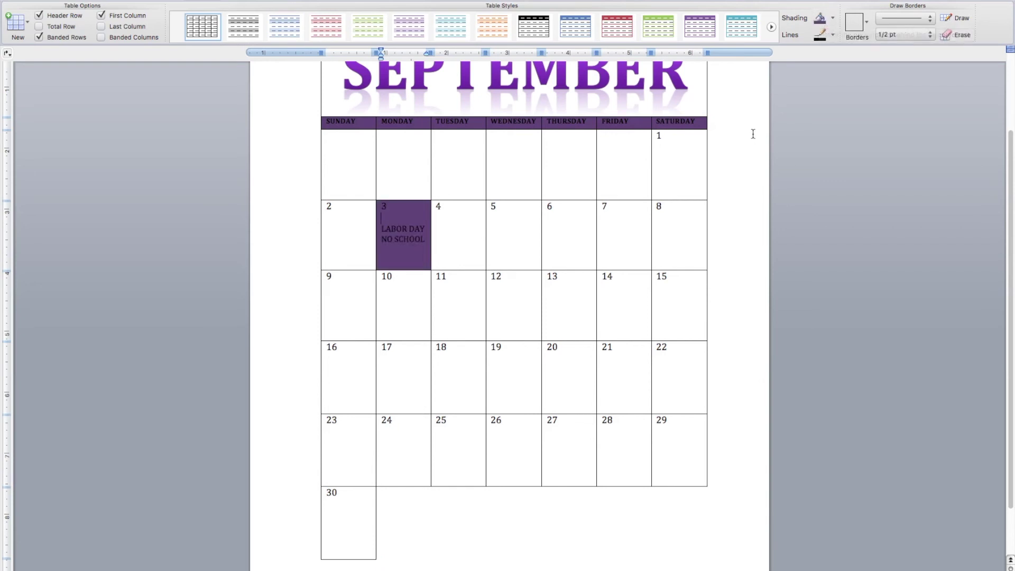
pyautogui.scroll(-3, 750, 137)
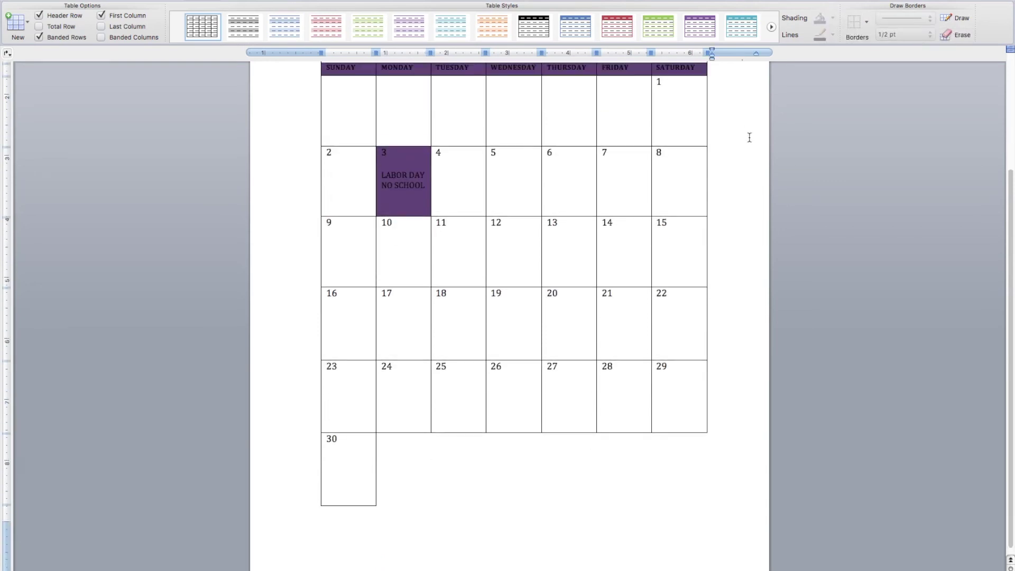
pyautogui.moveTo(1010, 240); pyautogui.dragTo(1001, 137)
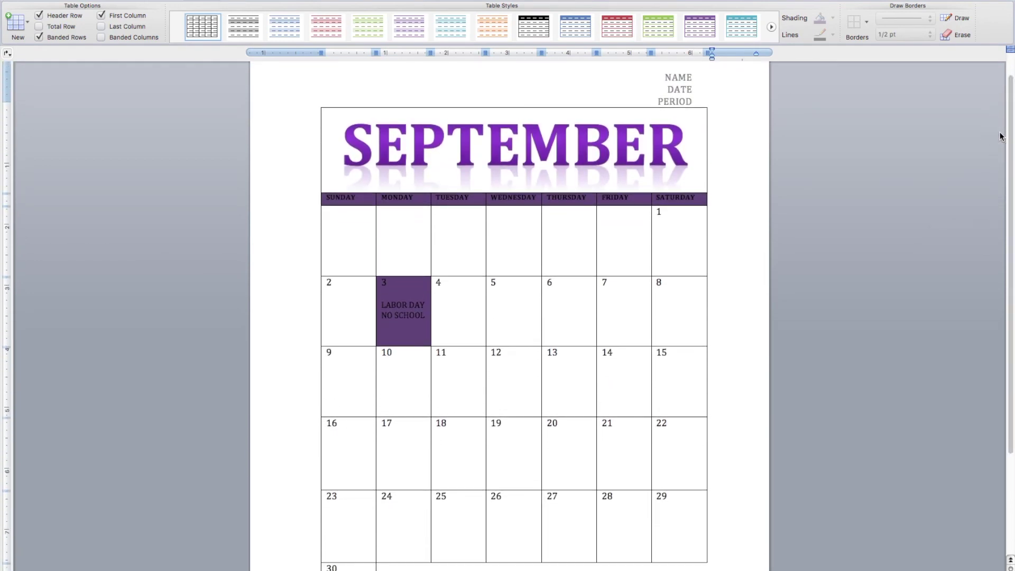